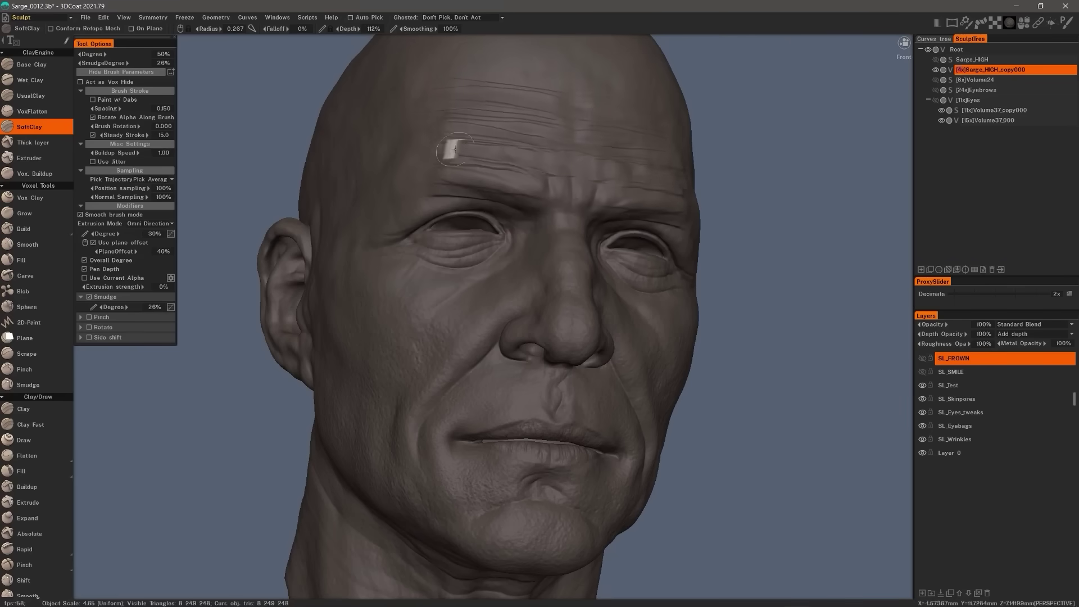
pyautogui.moveTo(455, 149); pyautogui.dragTo(366, 215, button='middle')
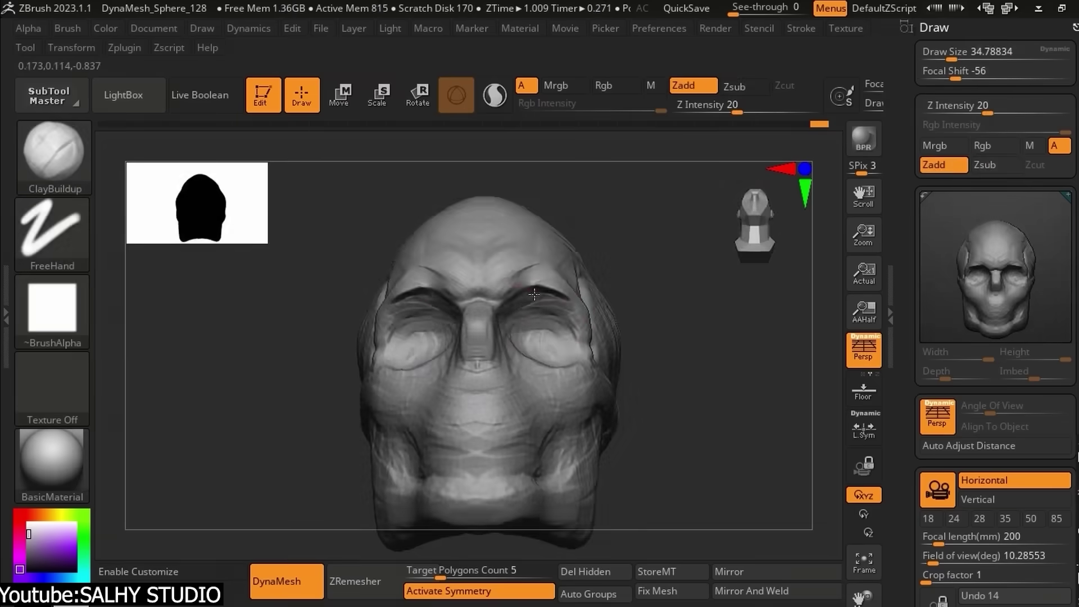
pyautogui.moveTo(598, 301); pyautogui.dragTo(487, 338, button='right')
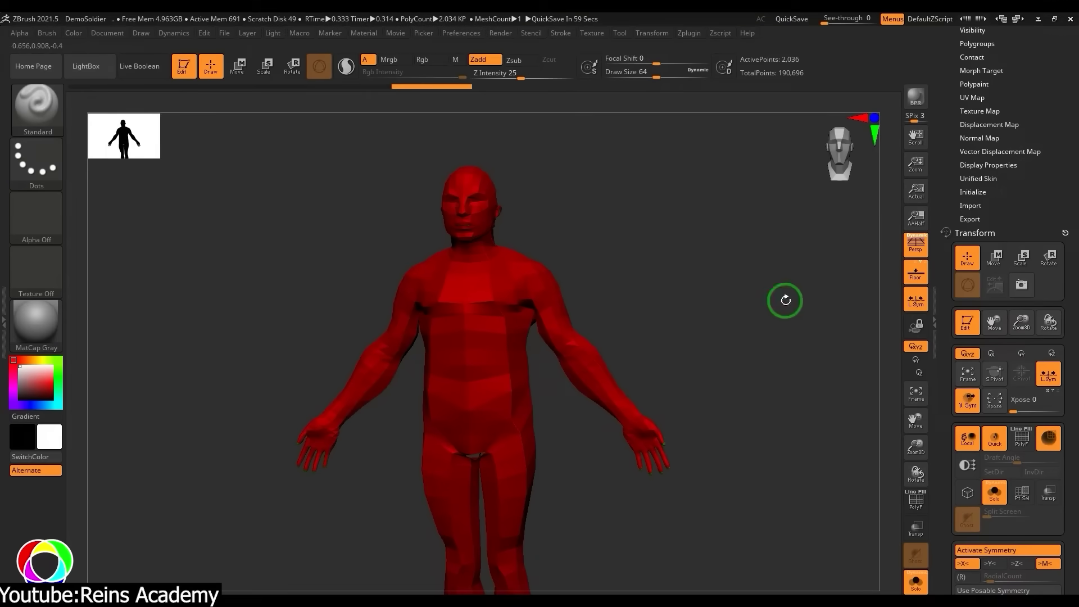
pyautogui.moveTo(1045, 131); pyautogui.dragTo(988, 277)
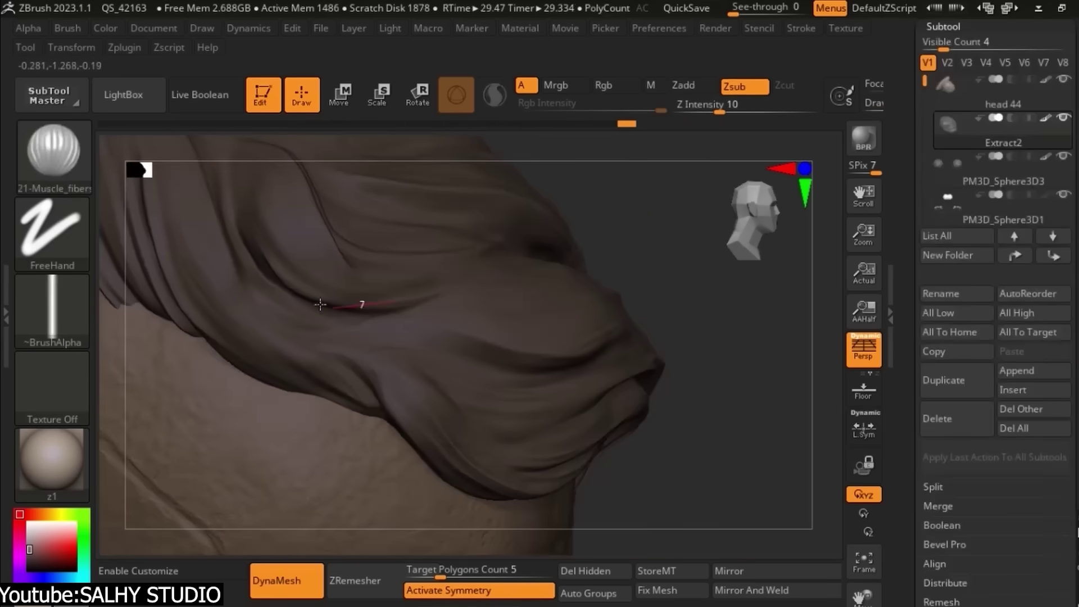
pyautogui.moveTo(732, 342)
pyautogui.mouseDown()
pyautogui.moveTo(759, 320)
pyautogui.moveTo(471, 359)
pyautogui.mouseUp()
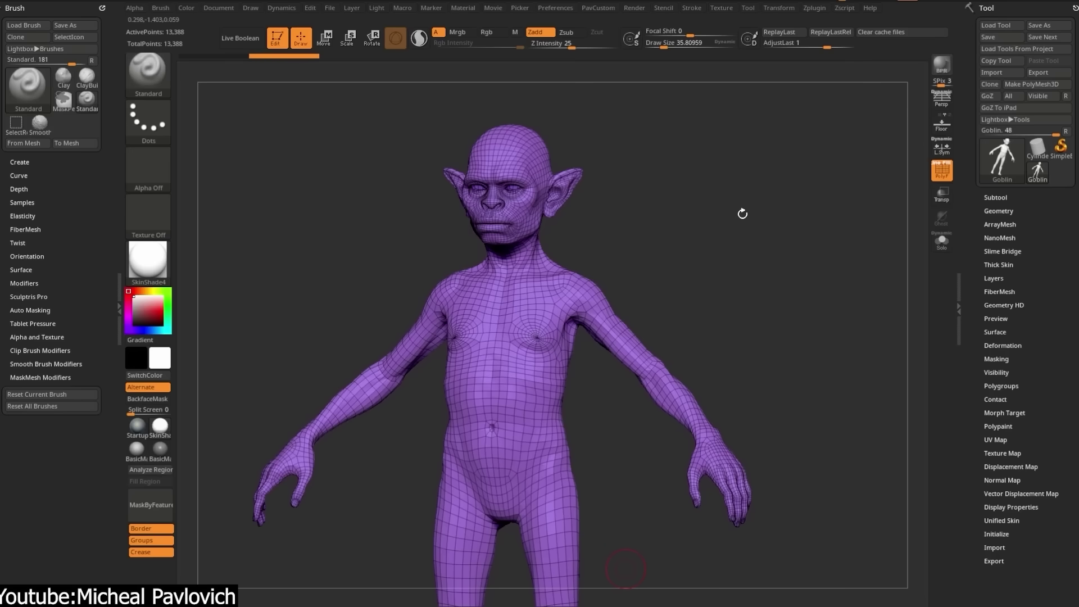
# - Choose the AnchorsClassic sculpting brush and bend the lower end of the character's tentacle leg with an anchors brush
pyautogui.click(147, 69)
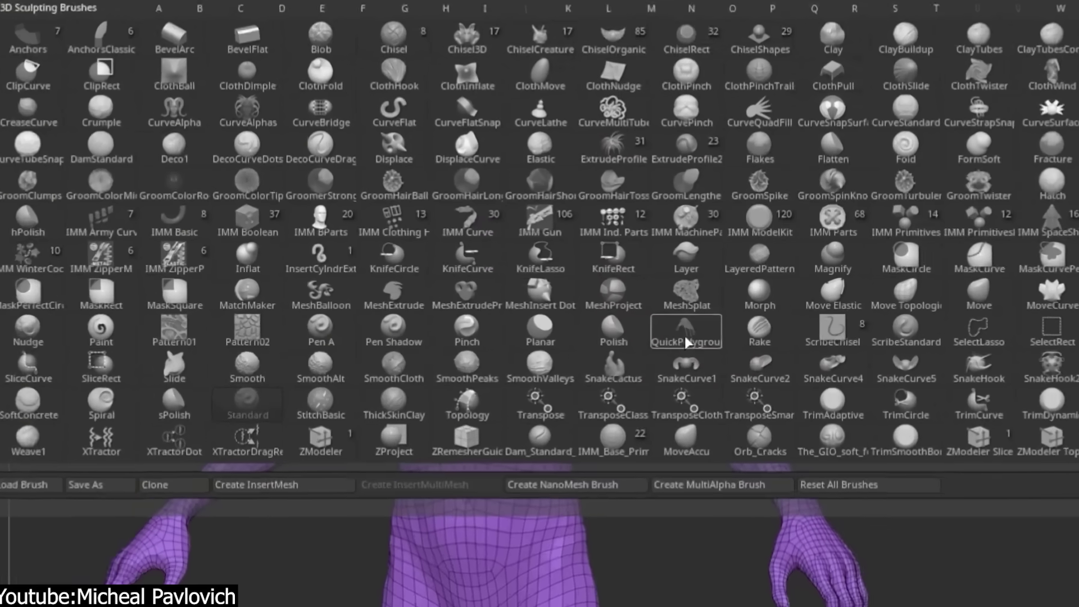
pyautogui.press('a')
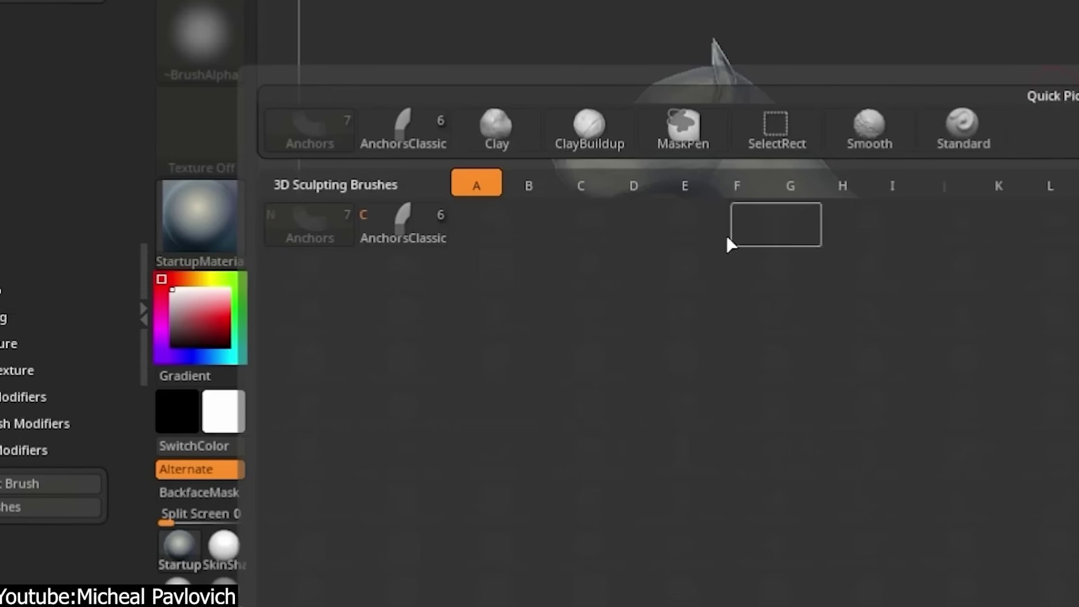
pyautogui.click(403, 228)
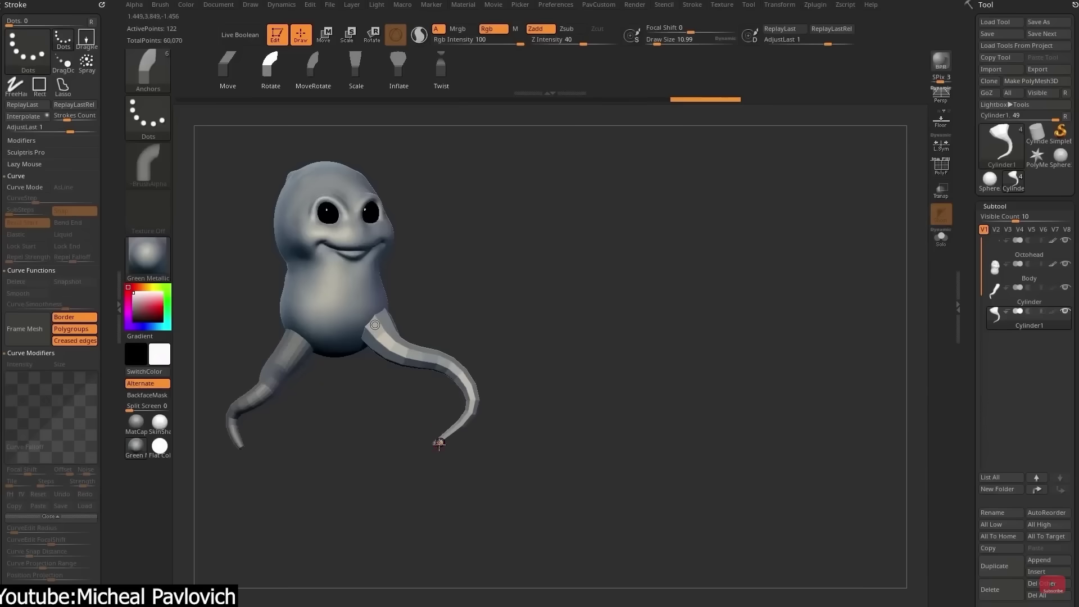
pyautogui.moveTo(439, 443)
pyautogui.mouseDown()
pyautogui.moveTo(542, 255)
pyautogui.moveTo(334, 476)
pyautogui.mouseUp()
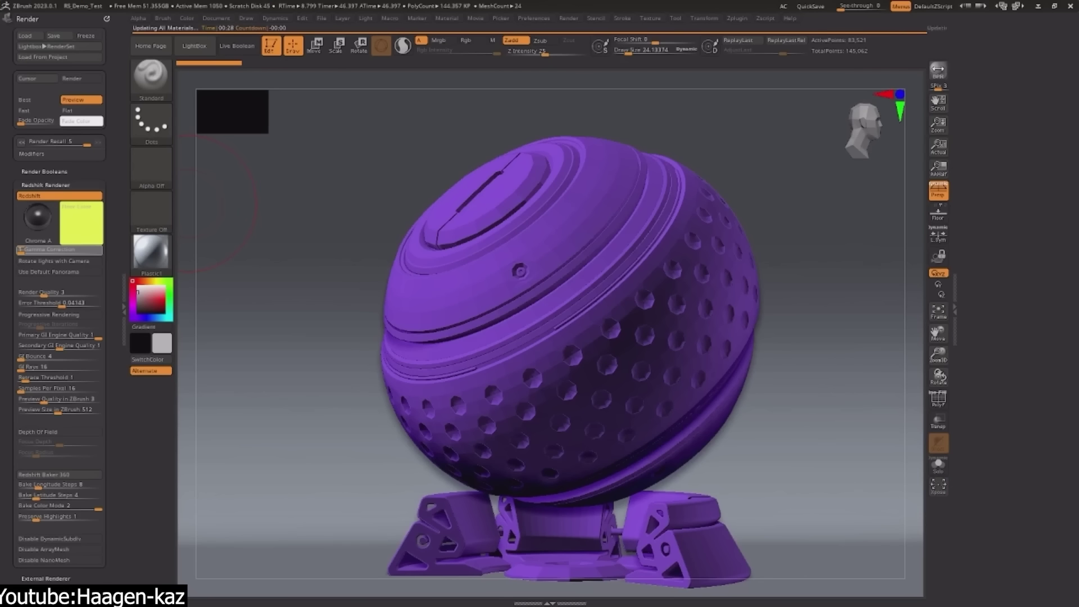
# - Render the purple demo model and the archer statue with the Redshift renderer, giving the statue a second render in Gold
pyautogui.click(939, 70)
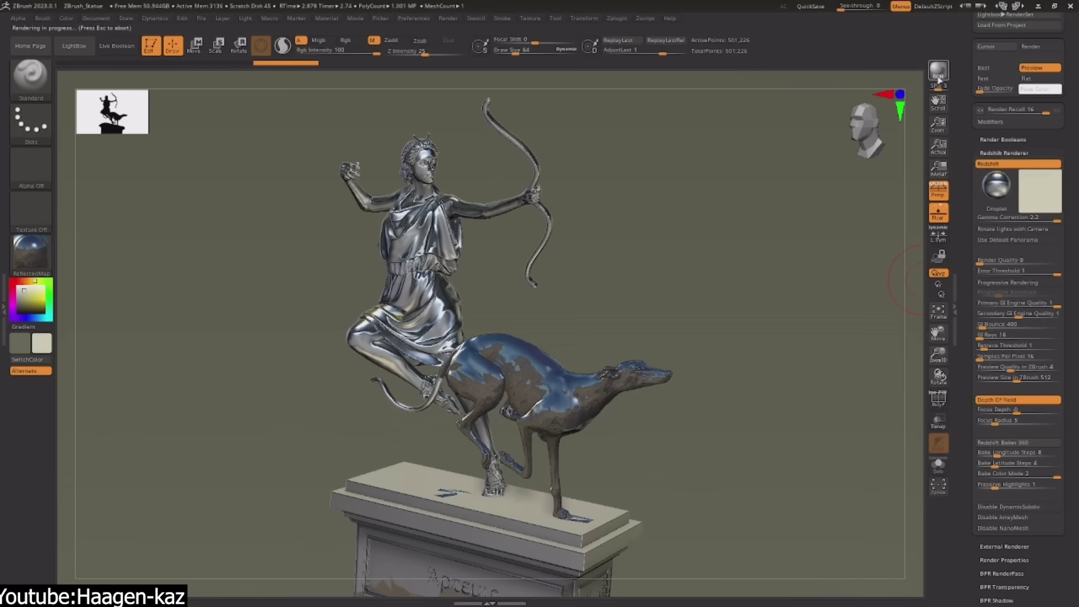
pyautogui.click(939, 76)
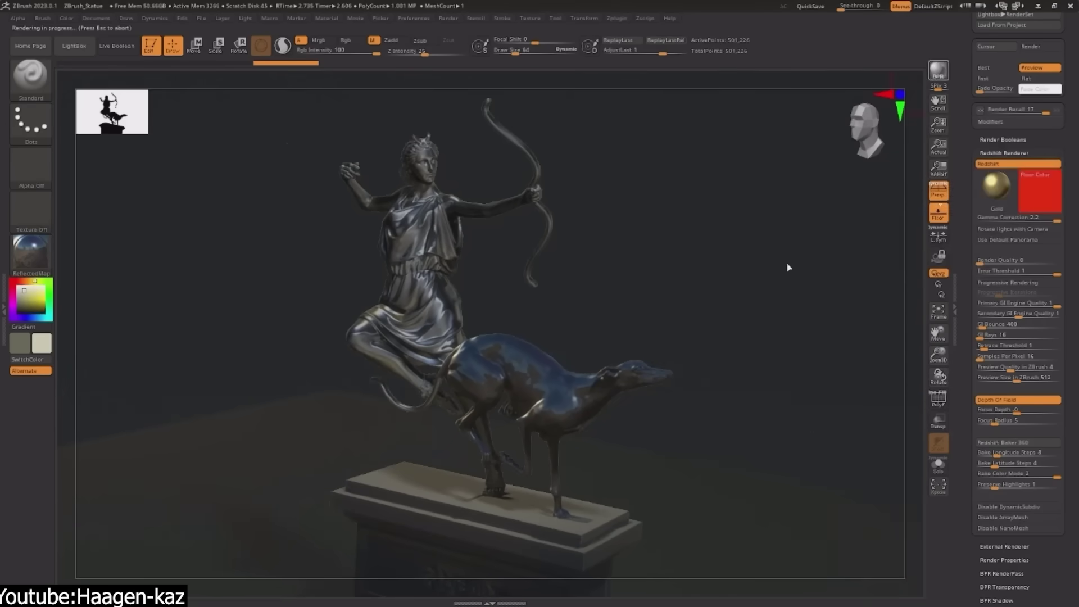
pyautogui.hotkey('shift', 'r')
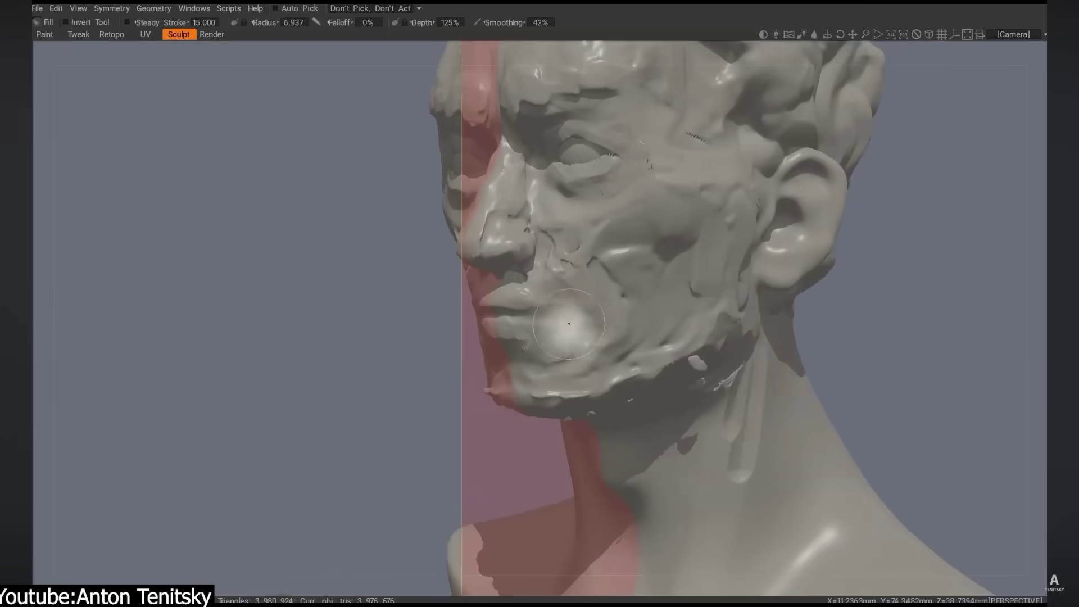
# - Turn off Paint w/ Dabs for the clay brush used on the cube
pyautogui.moveTo(569, 324)
pyautogui.keyDown('alt'); pyautogui.mouseDown()
pyautogui.moveTo(529, 369)
pyautogui.moveTo(508, 373)
pyautogui.moveTo(498, 315)
pyautogui.moveTo(566, 239)
pyautogui.moveTo(534, 289)
pyautogui.mouseUp(); pyautogui.keyUp('alt')
pyautogui.scroll(5, 582, 322)
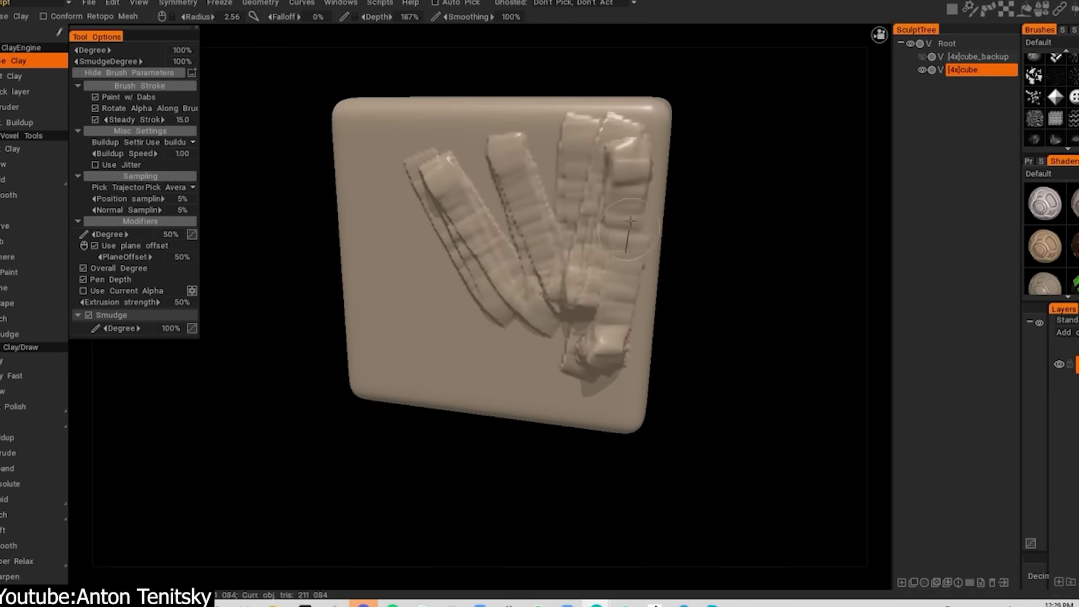
pyautogui.click(96, 97)
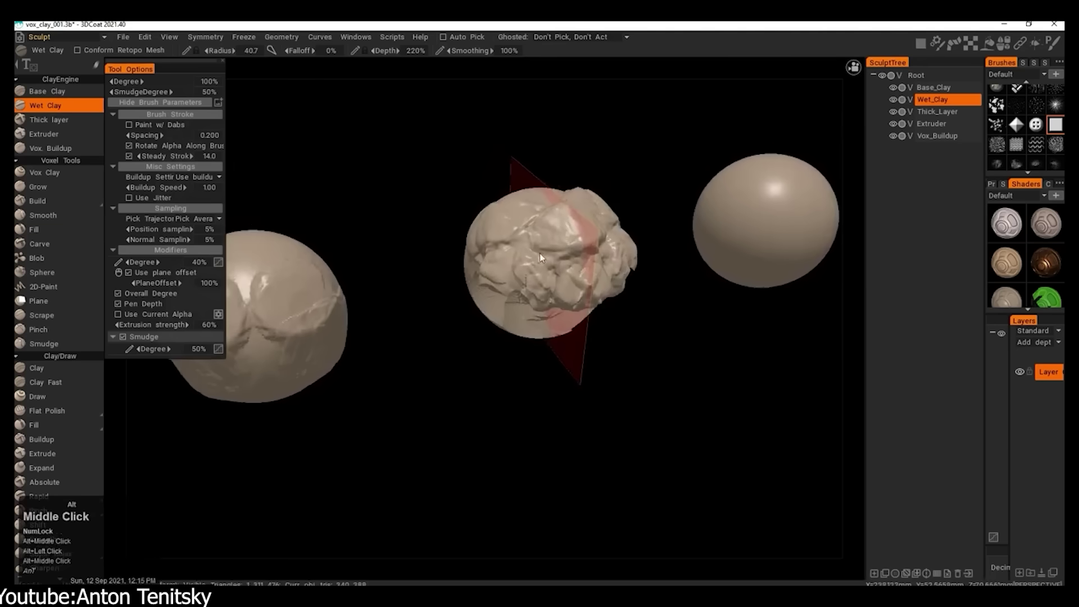
# - Pick another test sphere and switch to the Thick layer clay brush
pyautogui.moveTo(540, 253)
pyautogui.mouseDown(button='middle')
pyautogui.moveTo(562, 236)
pyautogui.moveTo(65, 173)
pyautogui.mouseUp(button='middle')
pyautogui.click(350, 271)
pyautogui.click(59, 120)
pyautogui.moveTo(475, 282); pyautogui.dragTo(497, 253, button='right')
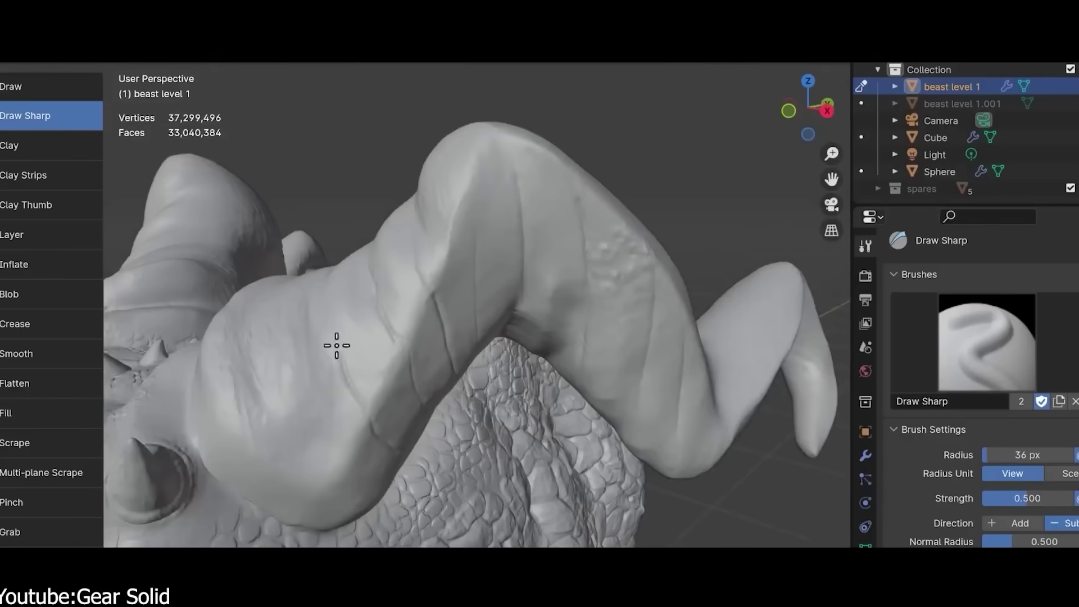
pyautogui.moveTo(335, 344)
pyautogui.mouseDown(button='middle')
pyautogui.moveTo(484, 350)
pyautogui.moveTo(438, 427)
pyautogui.moveTo(437, 393)
pyautogui.moveTo(335, 494)
pyautogui.moveTo(231, 393)
pyautogui.moveTo(591, 461)
pyautogui.mouseUp(button='middle')
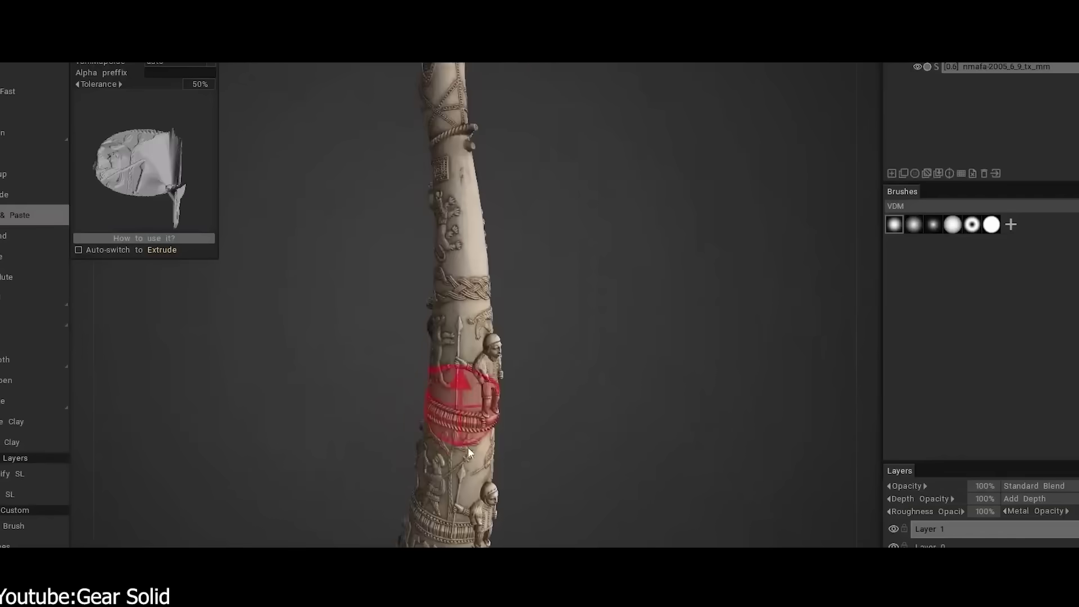
# - Capture the square ornament on the carved horn and create a VDM alpha from it
pyautogui.scroll(3, 565, 353)
pyautogui.click(458, 297)
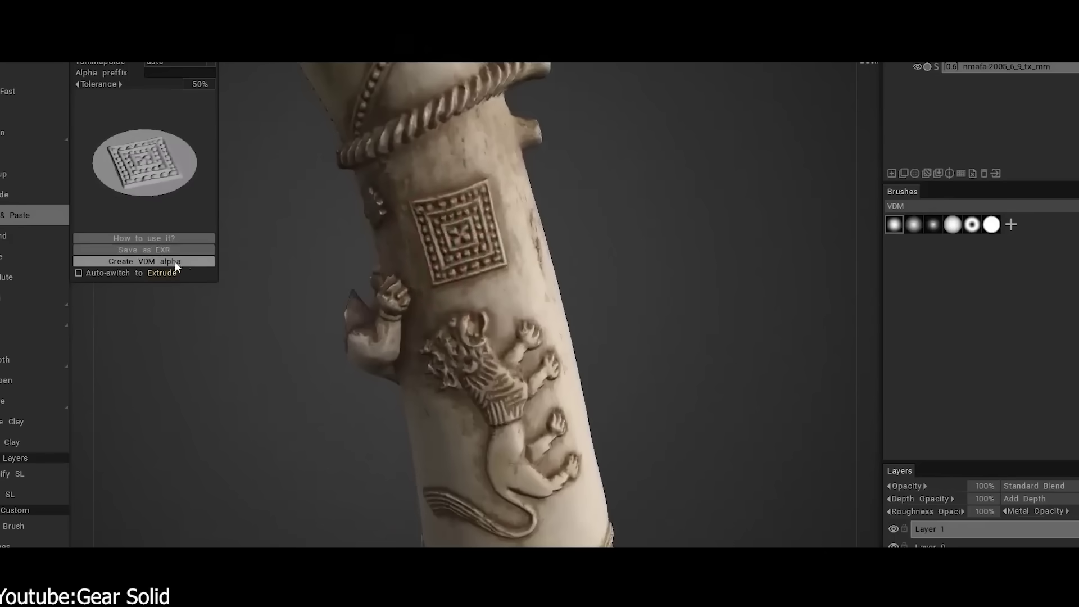
pyautogui.click(175, 261)
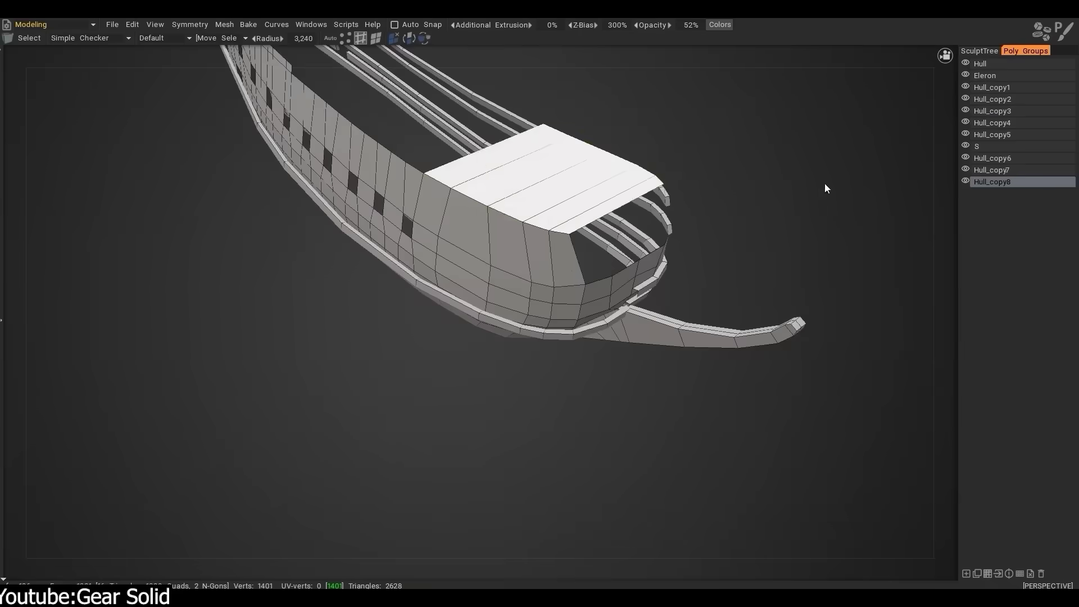
pyautogui.moveTo(824, 186); pyautogui.dragTo(576, 241, button='middle')
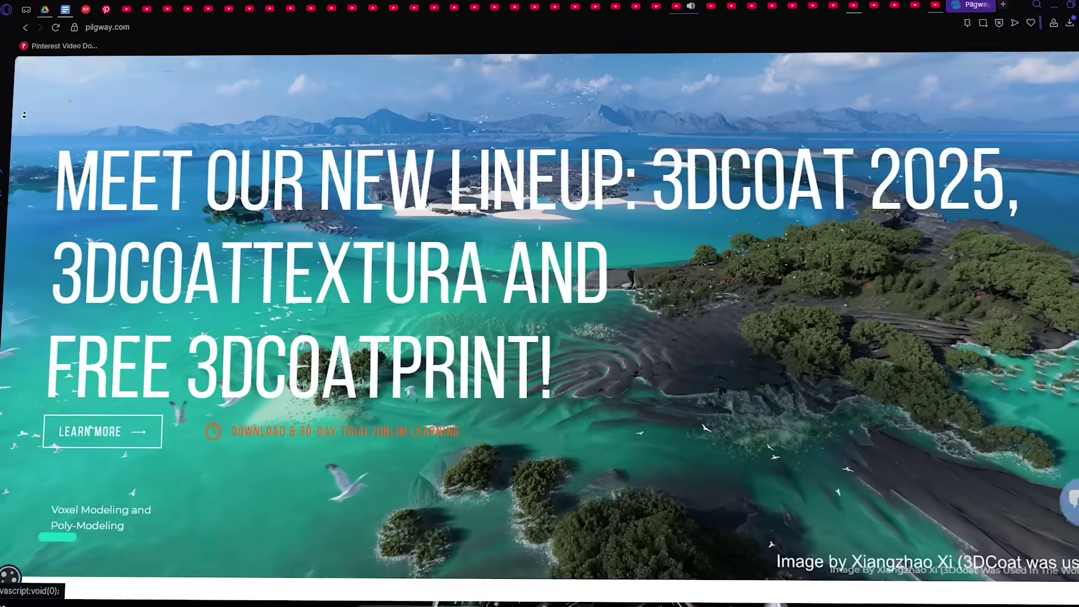
# - Look through the news and product sections of the Pilgway website's home page
pyautogui.scroll(-8, 24, 115)
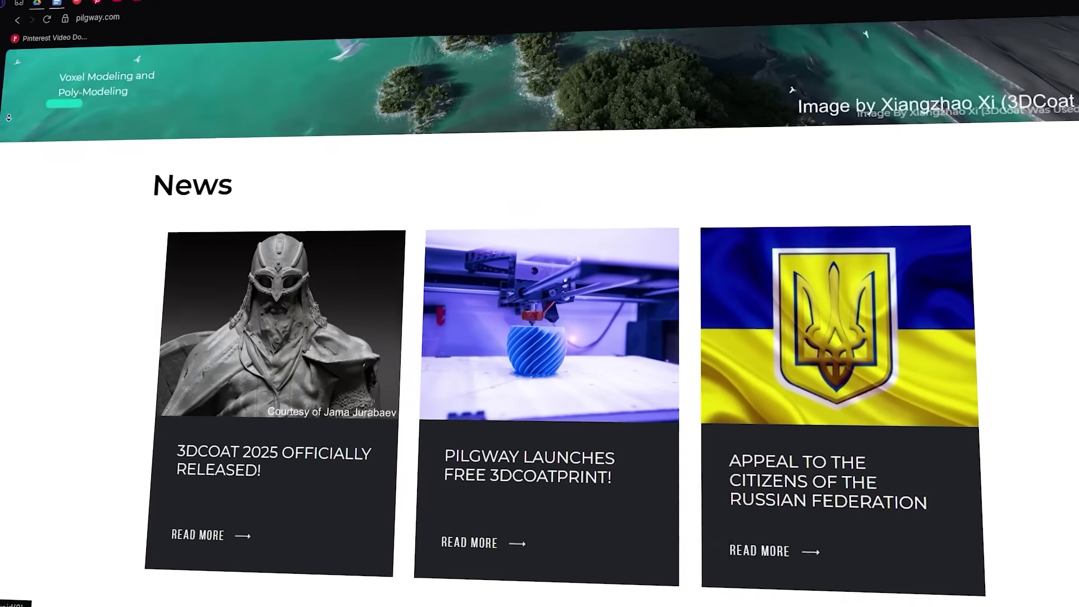
pyautogui.scroll(-8, 9, 117)
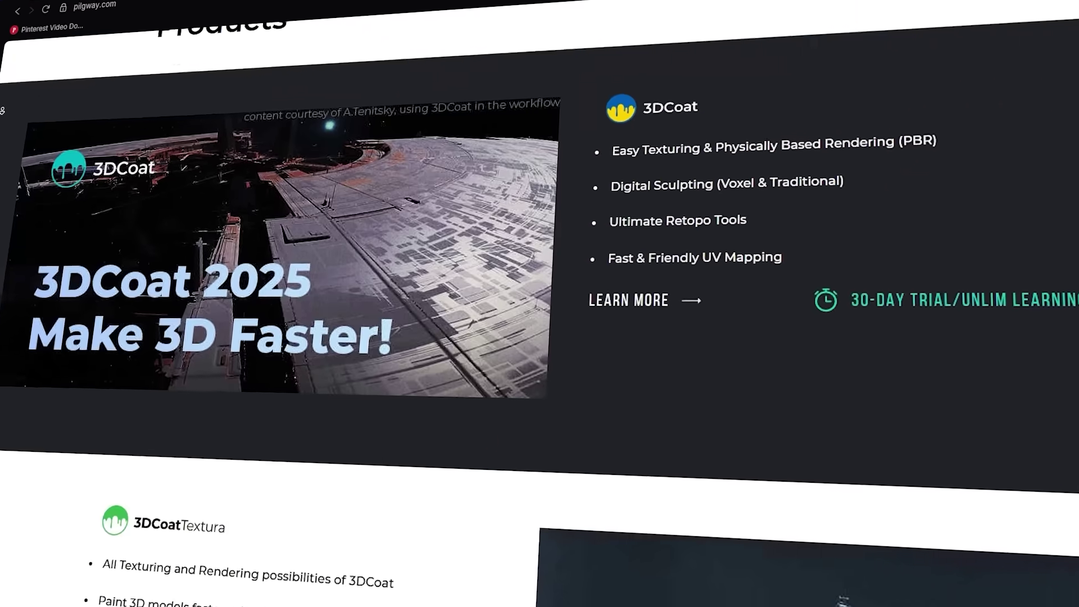
pyautogui.scroll(-10, 2, 110)
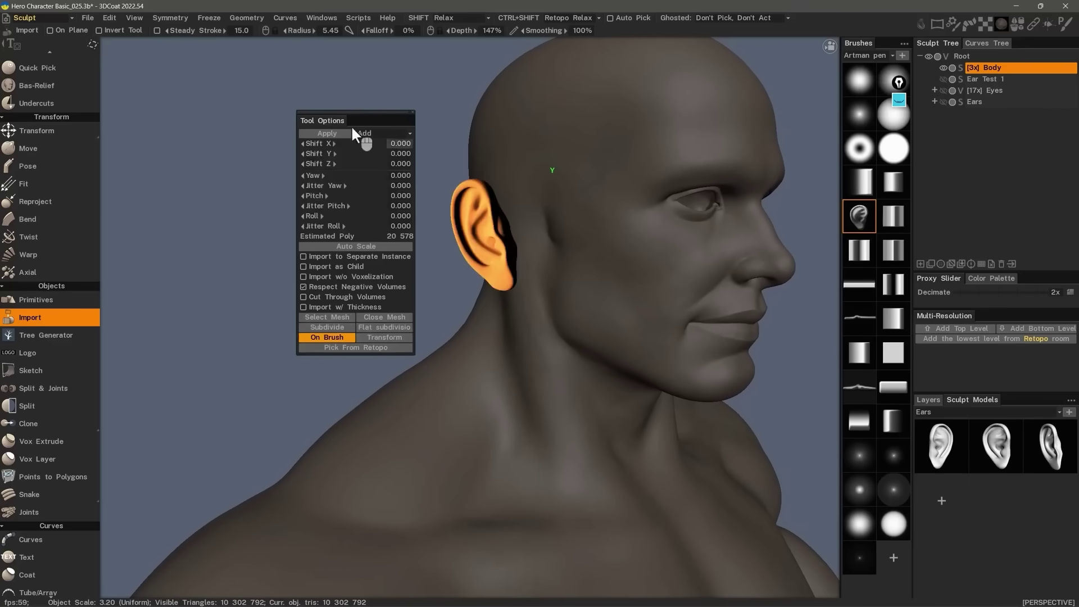
# - Move the import tool's options away from the head and view the orange ear placement from the side
pyautogui.moveTo(359, 120); pyautogui.dragTo(231, 89)
pyautogui.keyDown('alt'); pyautogui.moveTo(566, 231); pyautogui.dragTo(578, 255); pyautogui.keyUp('alt')
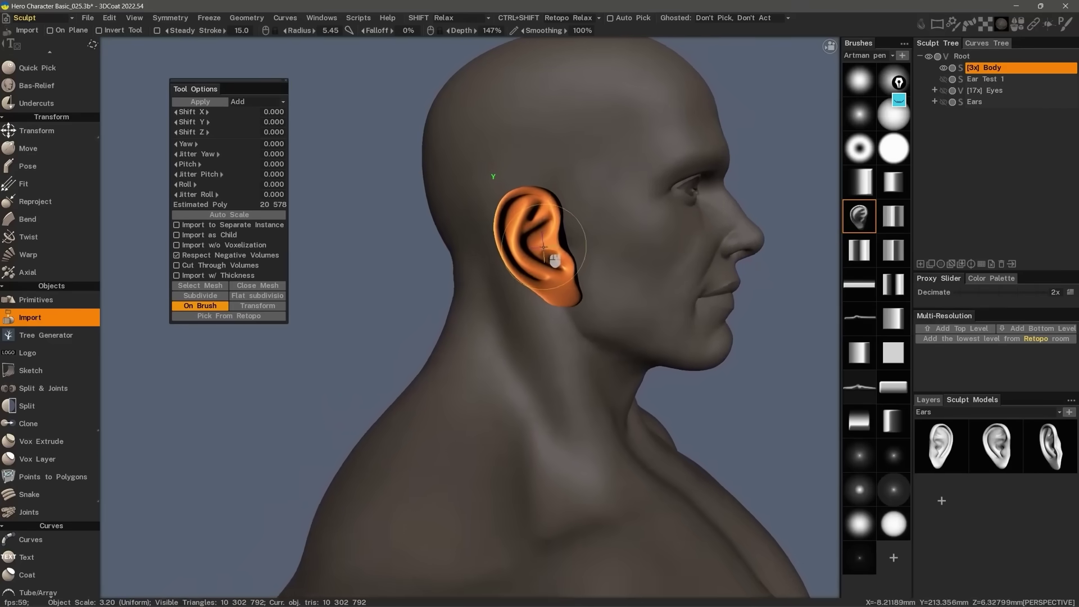
pyautogui.moveTo(558, 256)
pyautogui.keyDown('alt'); pyautogui.mouseDown()
pyautogui.moveTo(577, 264)
pyautogui.moveTo(583, 241)
pyautogui.moveTo(554, 260)
pyautogui.moveTo(518, 236)
pyautogui.moveTo(487, 239)
pyautogui.moveTo(527, 249)
pyautogui.mouseUp(); pyautogui.keyUp('alt')
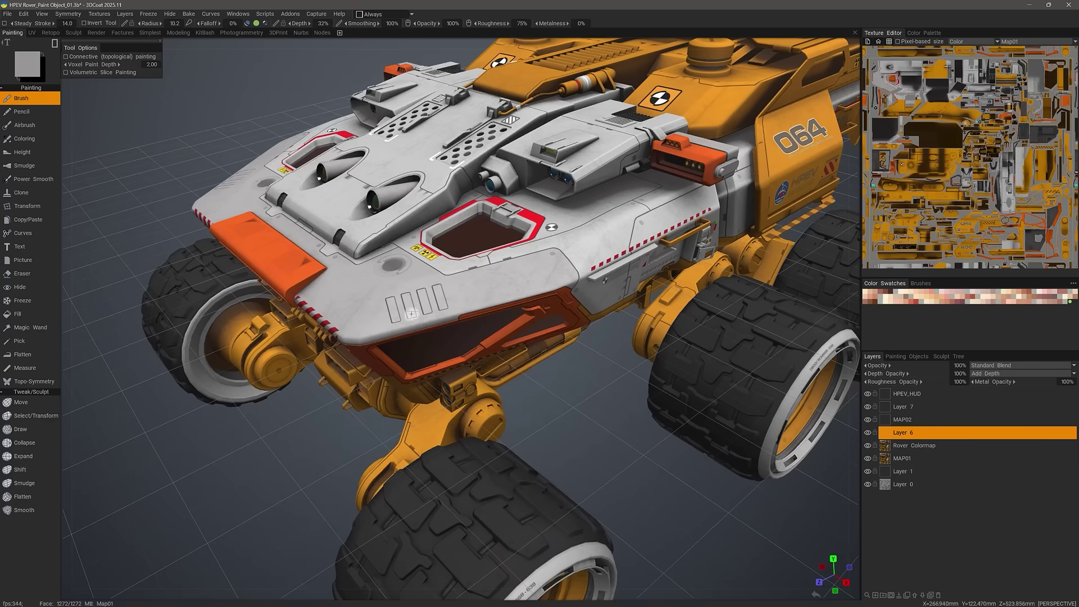
pyautogui.keyDown('alt'); pyautogui.moveTo(411, 314); pyautogui.dragTo(443, 336); pyautogui.keyUp('alt')
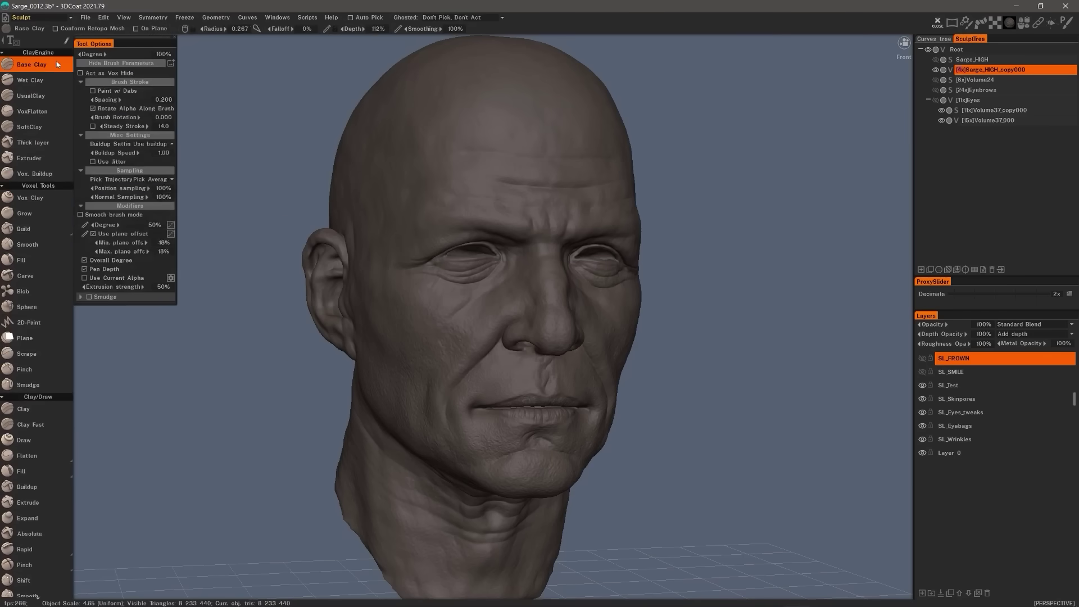
# - Sculpt wrinkle lines across the head's forehead, brow and cheek with the SoftClay and VoxFlatten brushes
pyautogui.moveTo(472, 170); pyautogui.dragTo(458, 146, button='right')
pyautogui.moveTo(513, 115); pyautogui.dragTo(422, 193, button='right')
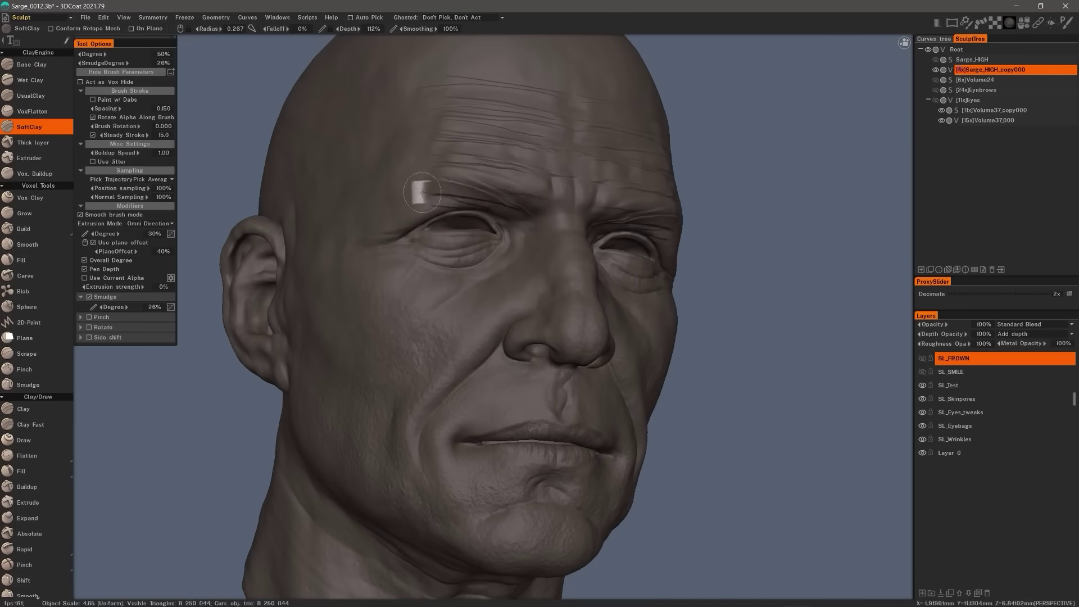
pyautogui.moveTo(416, 111)
pyautogui.mouseDown(button='right')
pyautogui.moveTo(499, 282)
pyautogui.moveTo(489, 283)
pyautogui.mouseUp(button='right')
pyautogui.moveTo(409, 218)
pyautogui.mouseDown(button='right')
pyautogui.moveTo(475, 369)
pyautogui.moveTo(360, 298)
pyautogui.moveTo(568, 291)
pyautogui.mouseUp(button='right')
pyautogui.press('v')
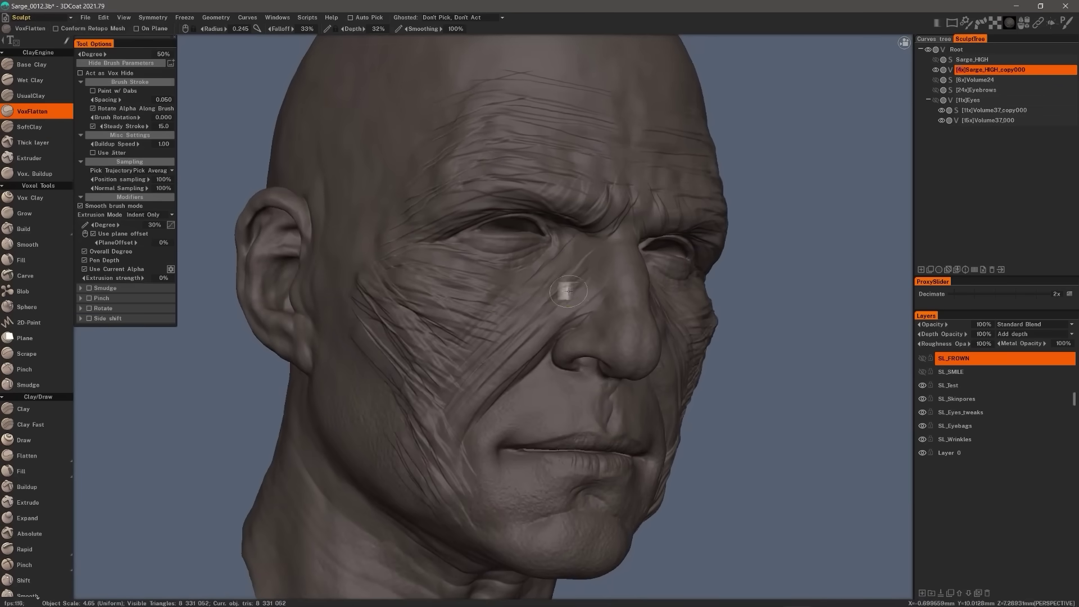
pyautogui.moveTo(408, 274); pyautogui.dragTo(540, 315, button='right')
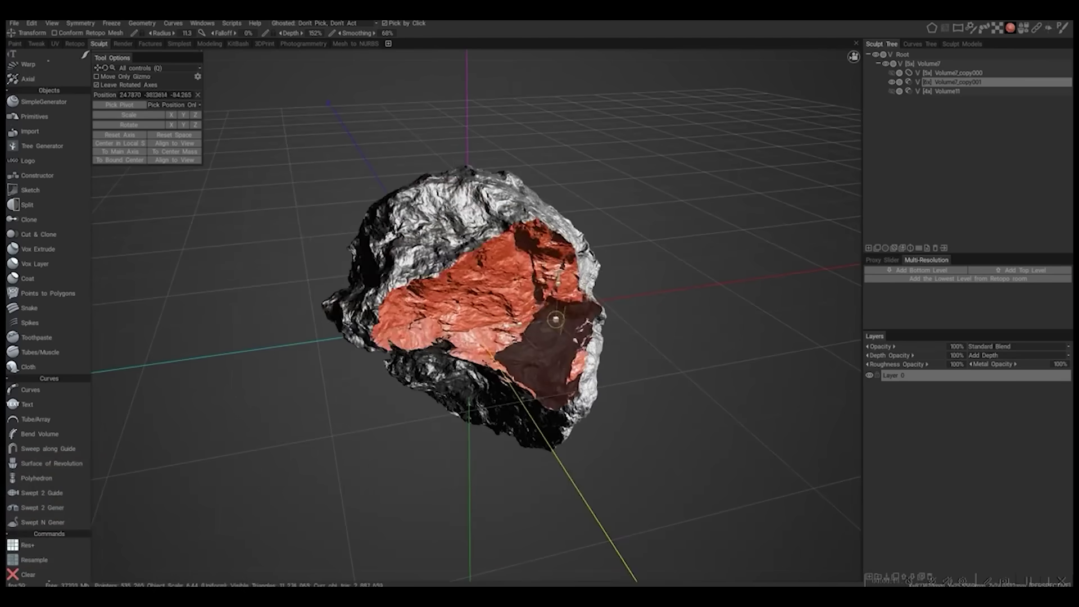
# - Show the Node Inspector for the yellow cube's displacement node graph
pyautogui.moveTo(702, 376); pyautogui.dragTo(733, 378, button='right')
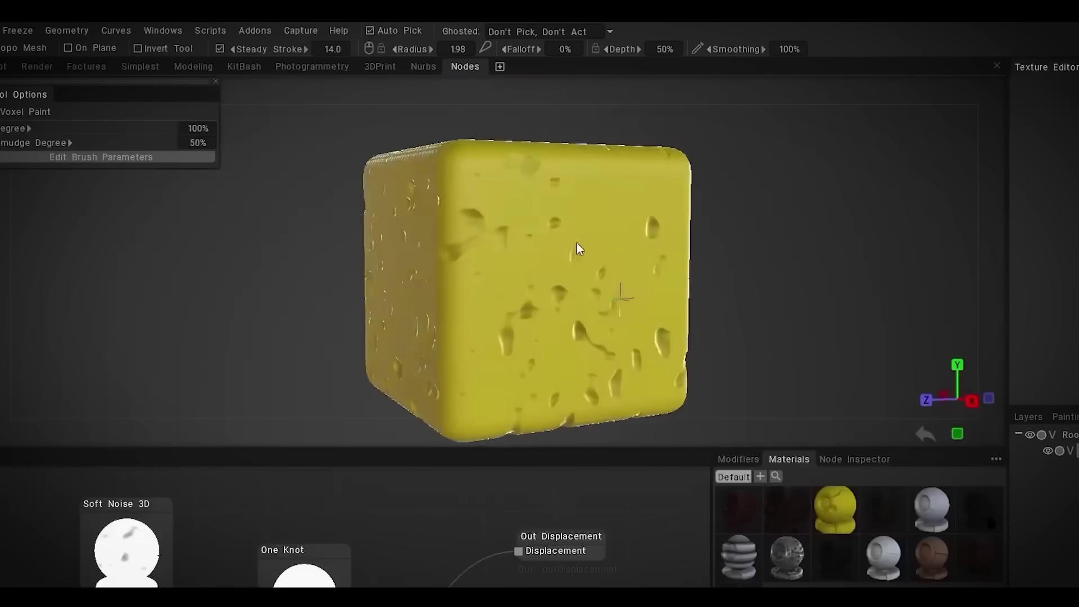
pyautogui.click(855, 459)
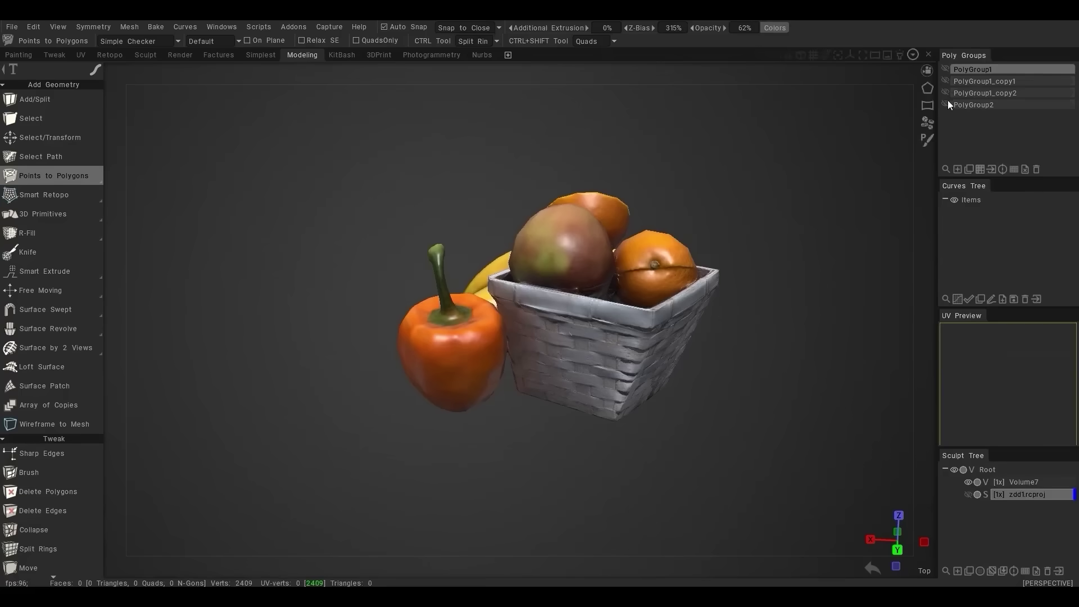
# - Make PolyGroup2, PolyGroup1_copy2, PolyGroup1_copy1 and PolyGroup1 visible over the fruit basket
pyautogui.click(948, 100)
pyautogui.click(946, 93)
pyautogui.click(945, 81)
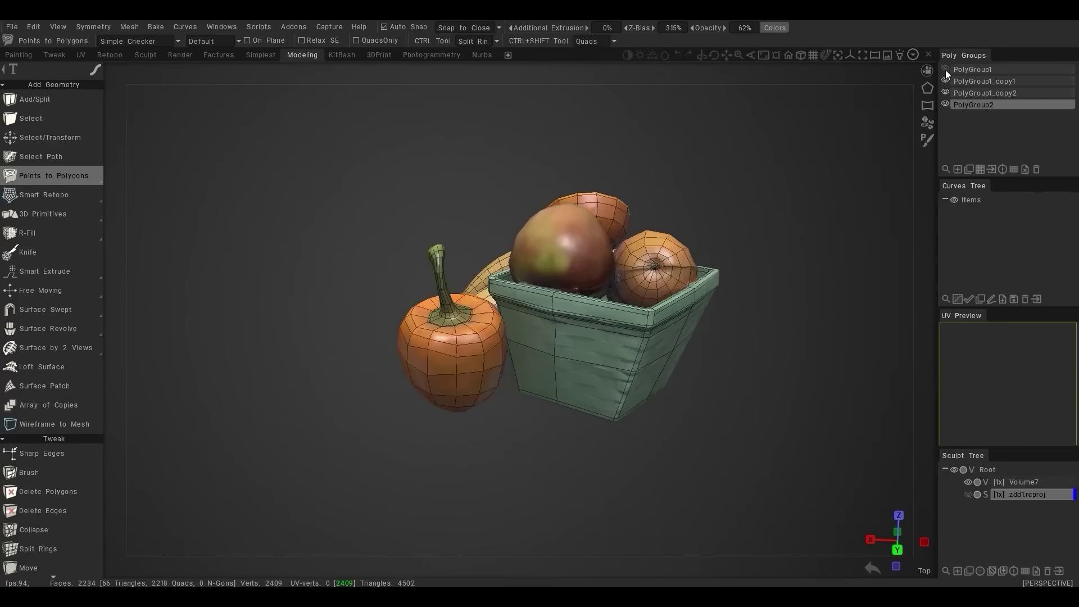
pyautogui.click(945, 70)
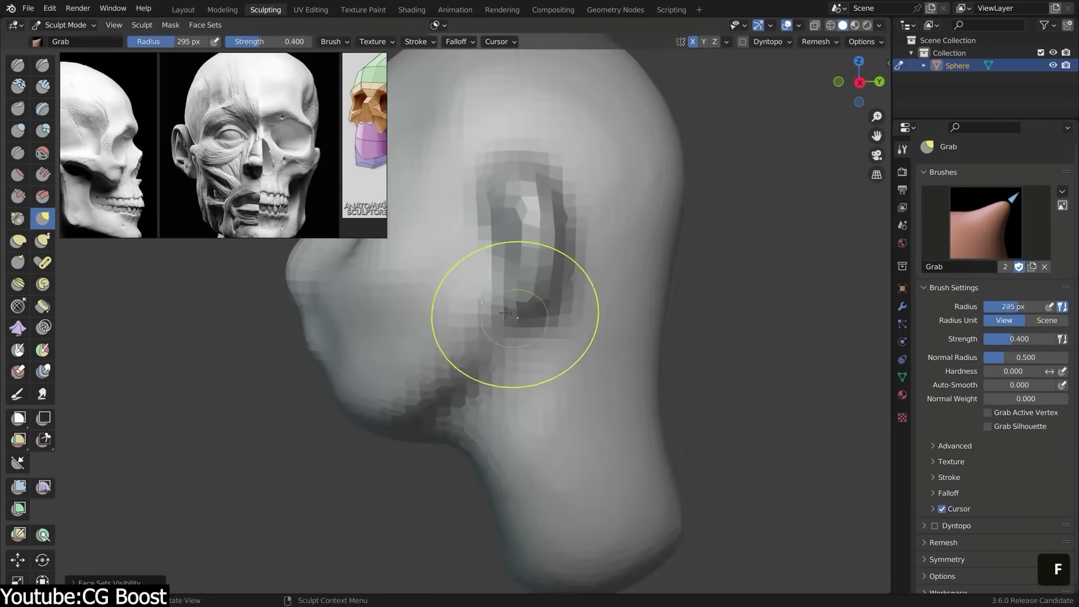
pyautogui.scroll(-2, 528, 293)
pyautogui.keyDown('shift'); pyautogui.scroll(-3, 444, 219); pyautogui.keyUp('shift')
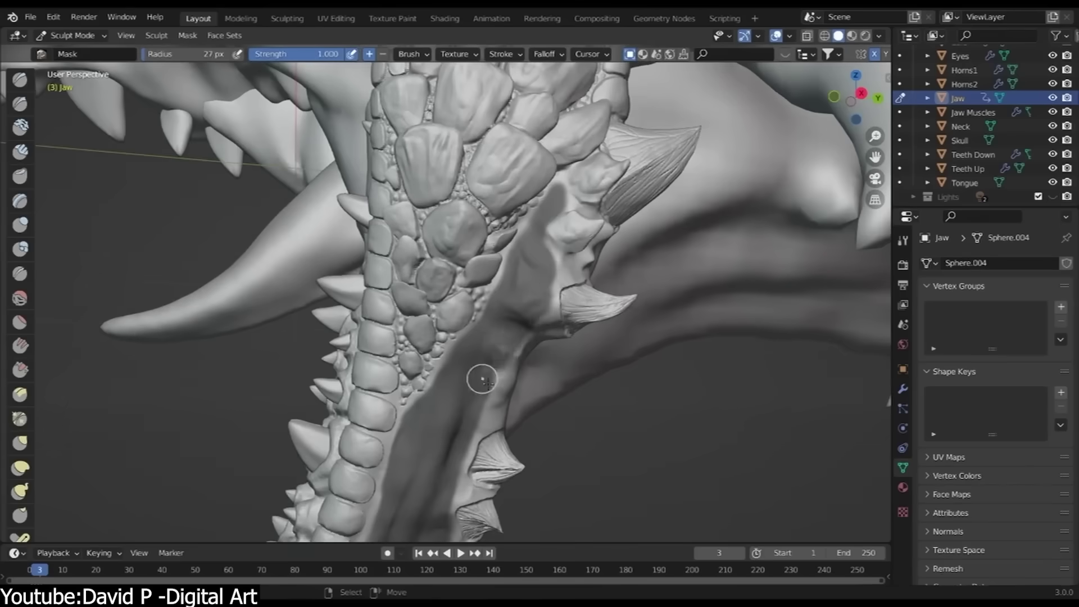
pyautogui.moveTo(482, 381); pyautogui.dragTo(448, 372, button='middle')
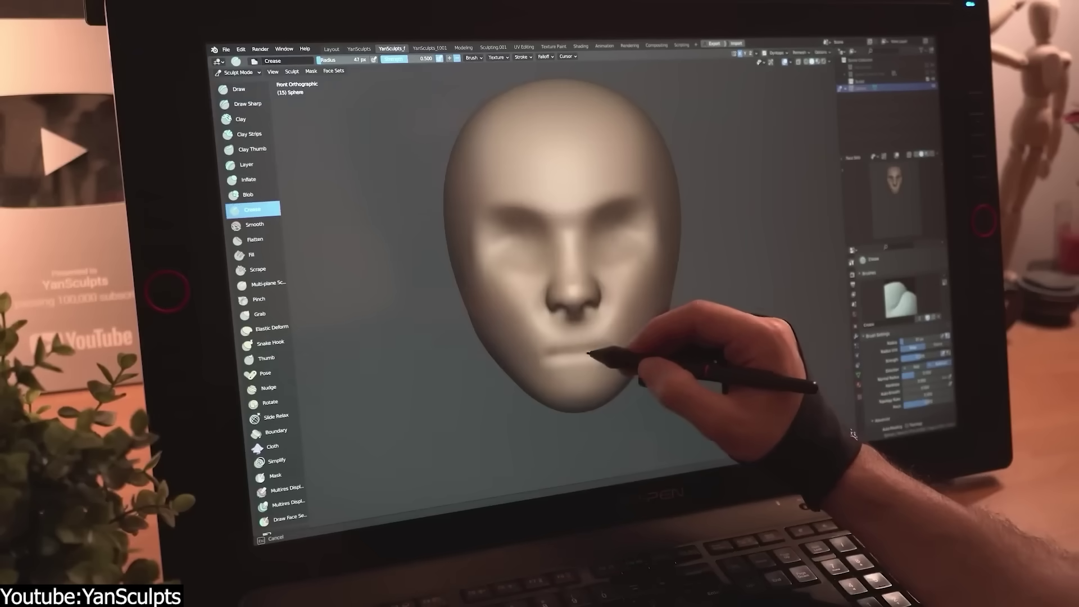
# - Carve the line of the mouth on the mask-like face with the Crease brush
pyautogui.moveTo(613, 349)
pyautogui.mouseDown()
pyautogui.moveTo(586, 382)
pyautogui.moveTo(575, 345)
pyautogui.moveTo(604, 340)
pyautogui.moveTo(581, 326)
pyautogui.mouseUp()
pyautogui.press('x')
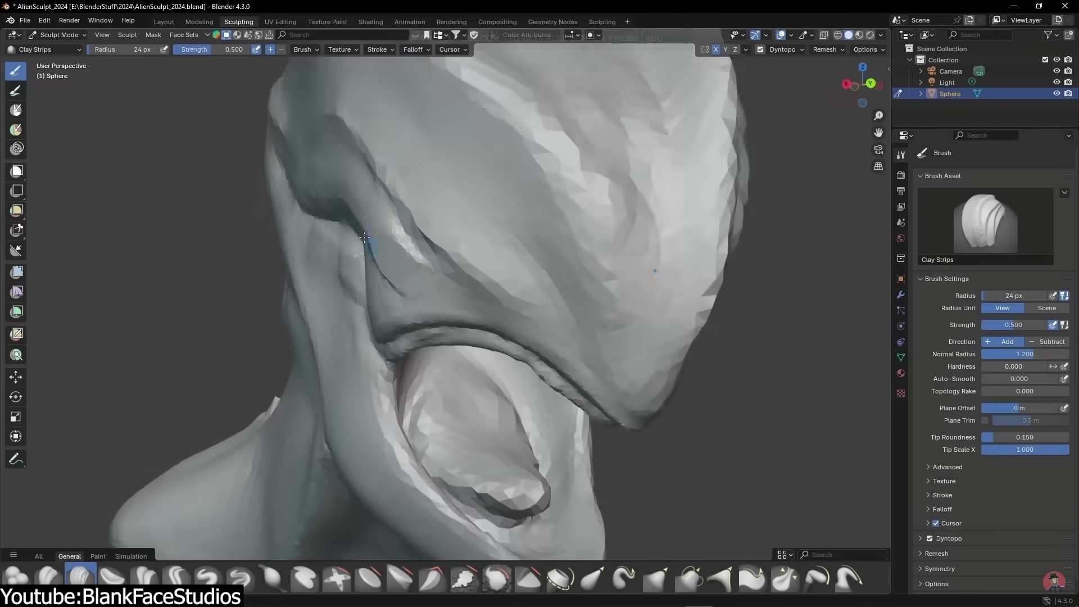
pyautogui.scroll(-6, 672, 413)
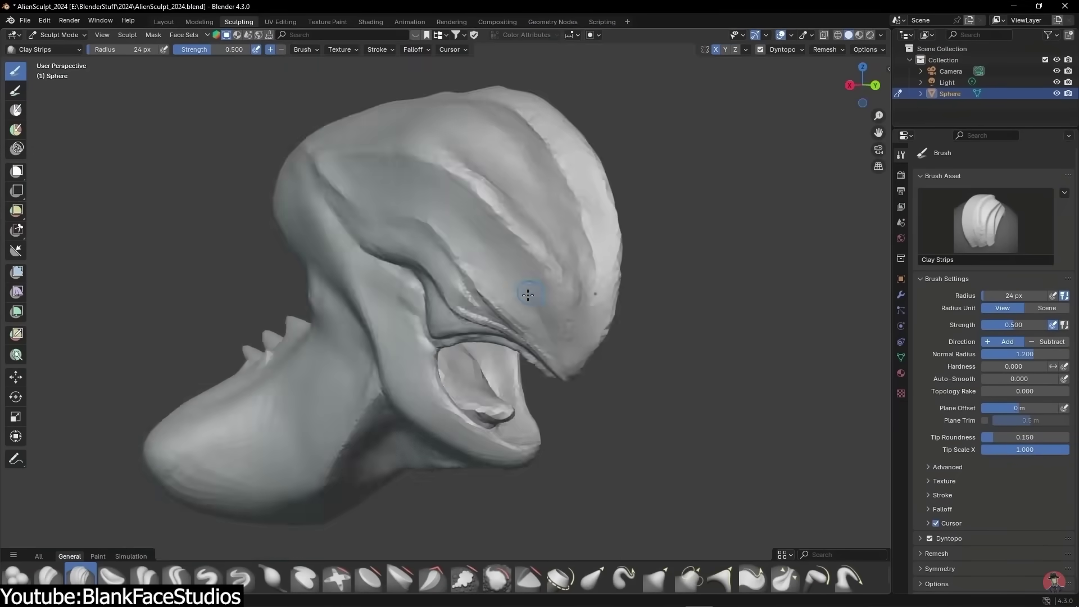
# - Examine the alien head's brow folds, crest and open mouth up close from the side and the front
pyautogui.scroll(5, 525, 291)
pyautogui.moveTo(509, 298); pyautogui.dragTo(458, 293, button='middle')
pyautogui.scroll(5, 625, 264)
pyautogui.scroll(-5, 435, 211)
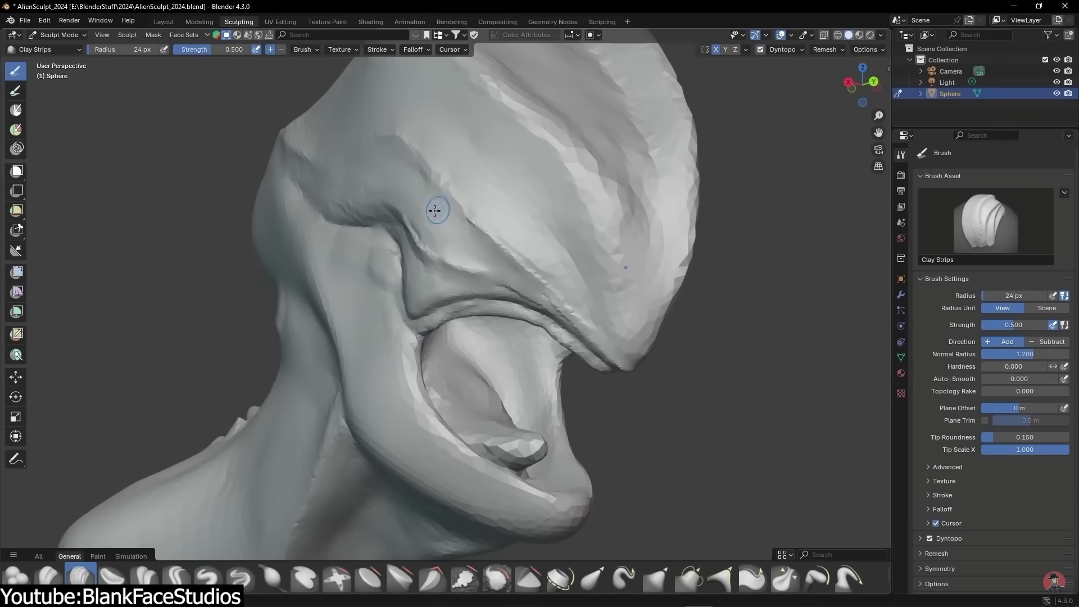
pyautogui.scroll(-4, 416, 197)
pyautogui.moveTo(416, 197); pyautogui.dragTo(428, 271, button='middle')
pyautogui.scroll(5, 428, 271)
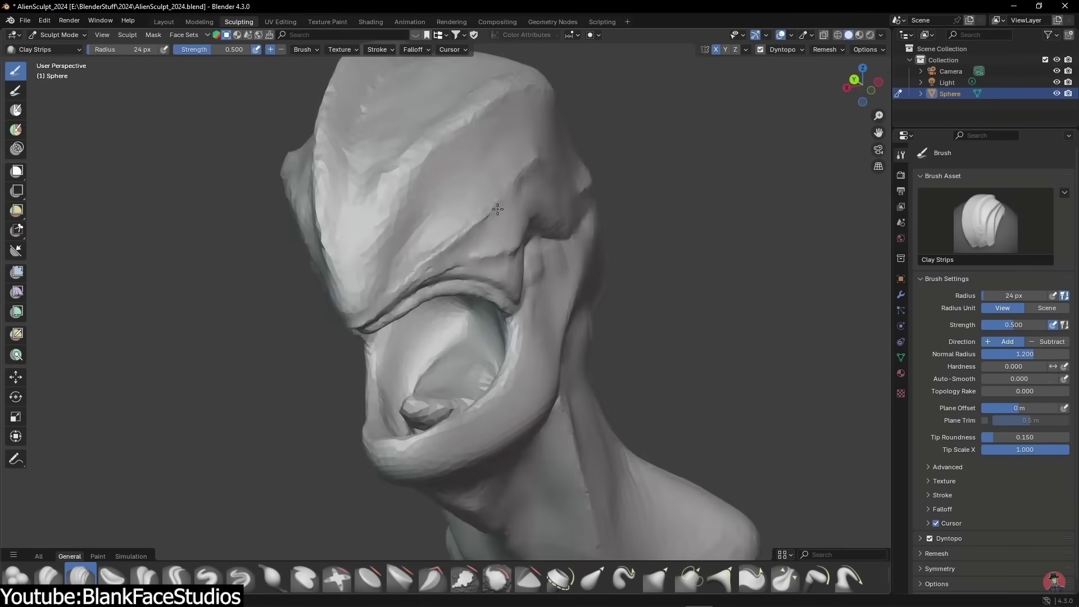
pyautogui.moveTo(469, 211)
pyautogui.mouseDown(button='middle')
pyautogui.moveTo(176, 233)
pyautogui.moveTo(338, 236)
pyautogui.mouseUp(button='middle')
# - Sharpen the folds above the alien head's mouth with the Crease Polish brush in Subtract direction, and switch to the Grab brush
pyautogui.hotkey('shift', 'c')
pyautogui.scroll(4, 376, 245)
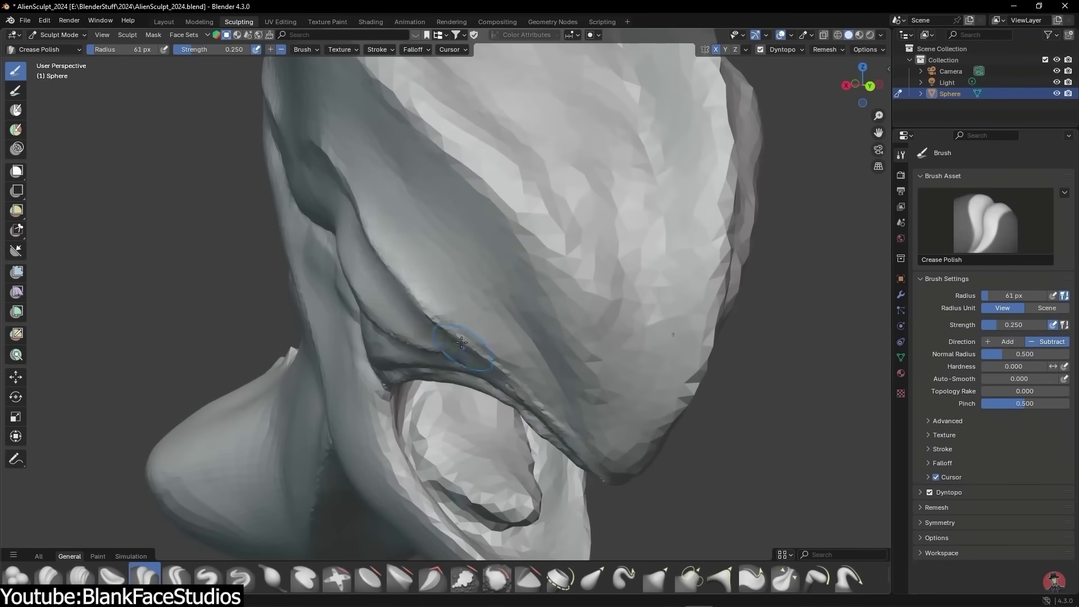
pyautogui.moveTo(461, 342); pyautogui.dragTo(411, 233, button='middle')
pyautogui.moveTo(598, 378); pyautogui.dragTo(524, 305, button='middle')
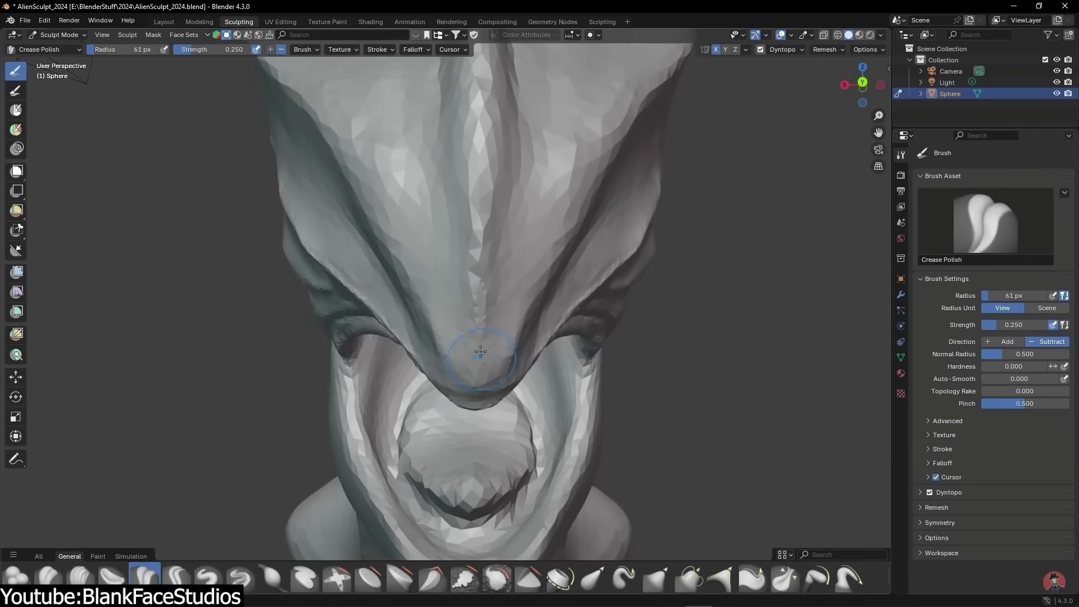
pyautogui.press('k')
pyautogui.press('g')
pyautogui.moveTo(506, 458)
pyautogui.mouseDown(button='middle')
pyautogui.moveTo(559, 342)
pyautogui.moveTo(636, 373)
pyautogui.moveTo(531, 313)
pyautogui.moveTo(602, 325)
pyautogui.mouseUp(button='middle')
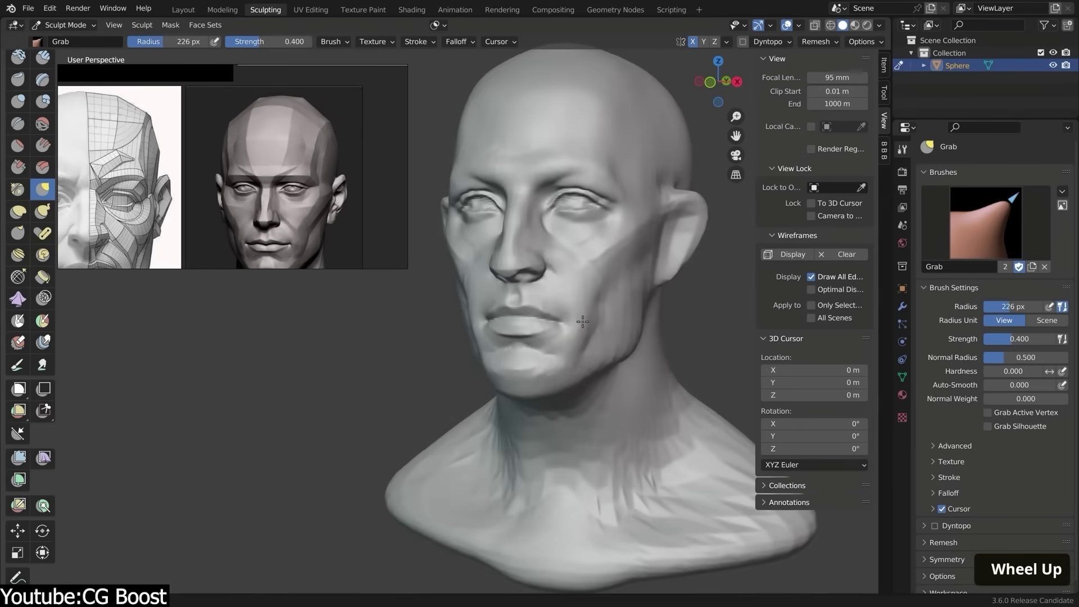
# - Sculpt the cheek and jaw planes of the male bust with the Clay Strips brush at a 36 px radius
pyautogui.press('f')
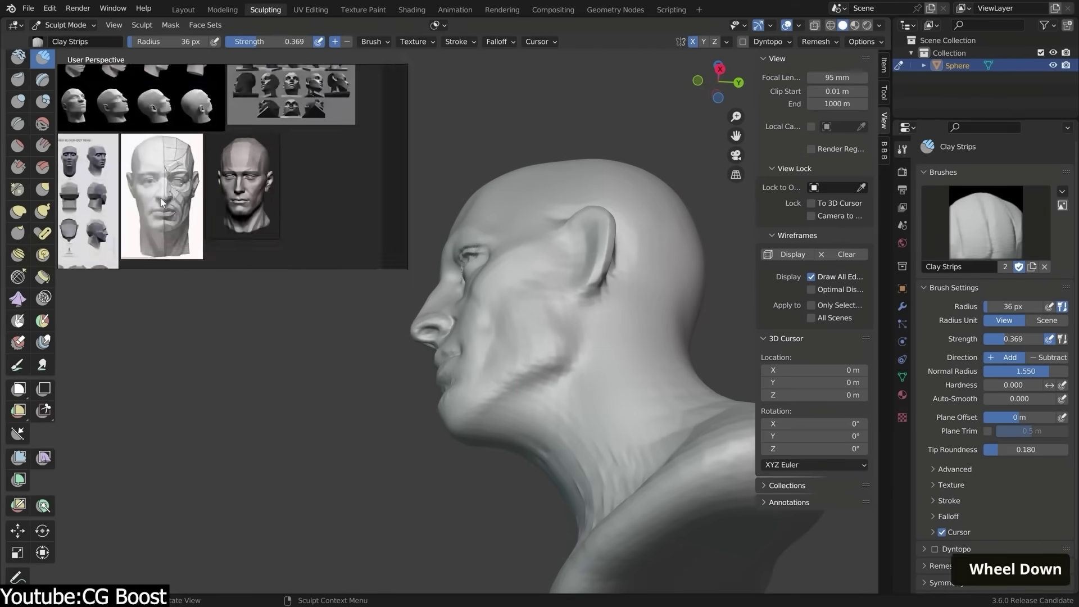
pyautogui.scroll(3, 160, 228)
pyautogui.moveTo(506, 366)
pyautogui.mouseDown(button='middle')
pyautogui.moveTo(546, 367)
pyautogui.moveTo(569, 390)
pyautogui.moveTo(554, 431)
pyautogui.mouseUp(button='middle')
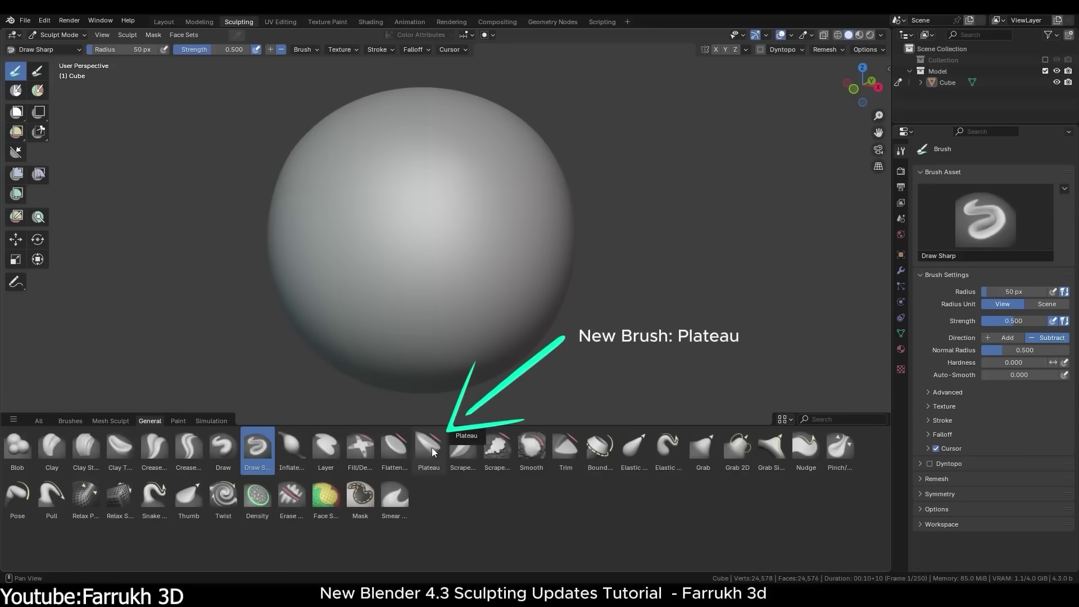
# - Flatten a plateau into the sphere's upper front with the Plateau brush at a 93 px radius
pyautogui.click(429, 447)
pyautogui.scroll(-3, 436, 223)
pyautogui.press('f')
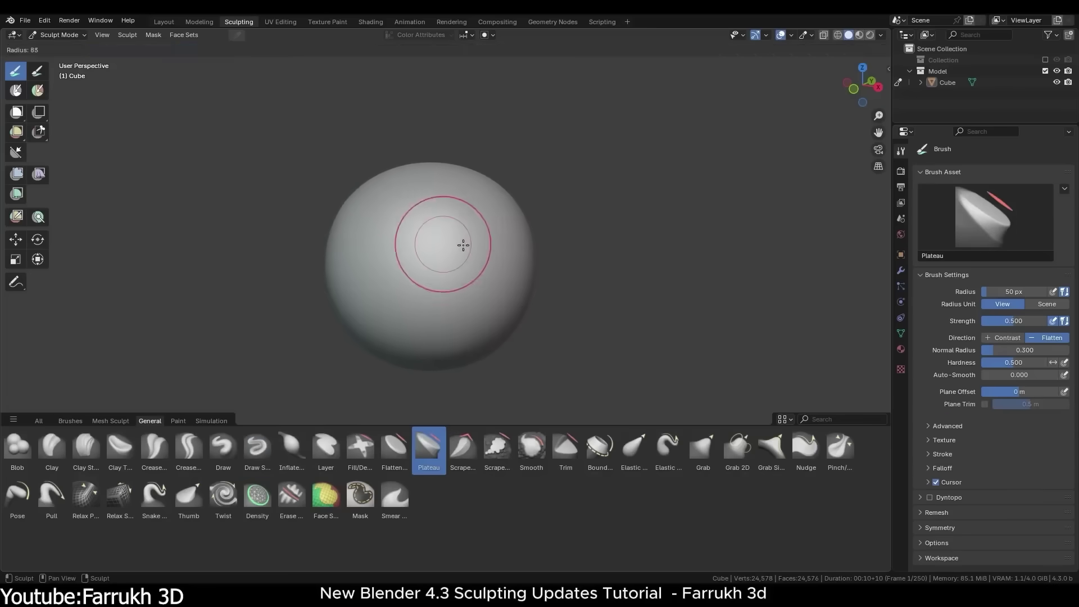
pyautogui.click(465, 245)
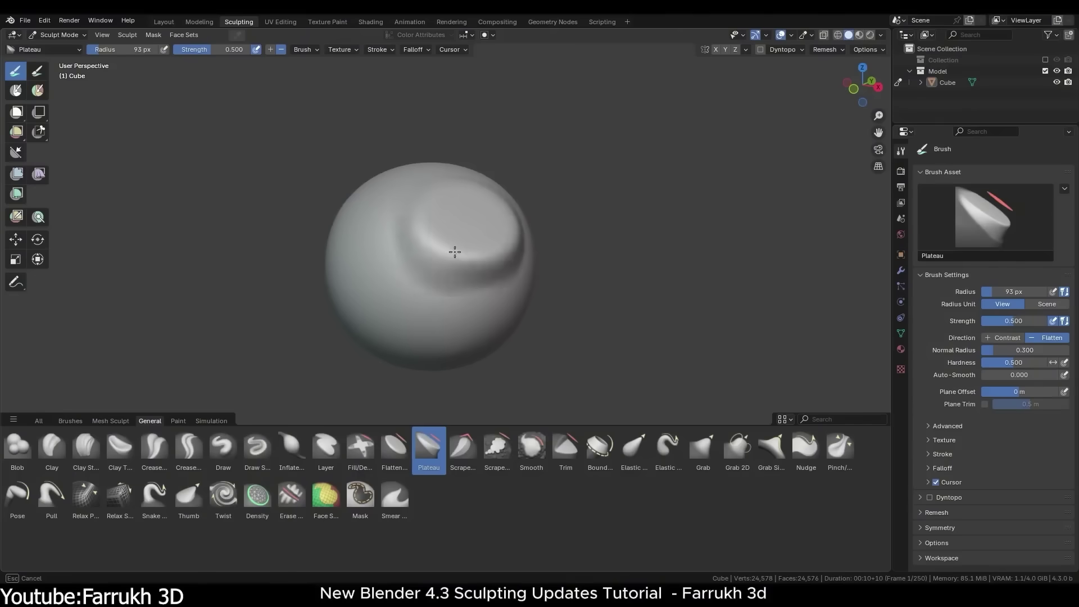
pyautogui.moveTo(365, 301); pyautogui.dragTo(433, 302, button='middle')
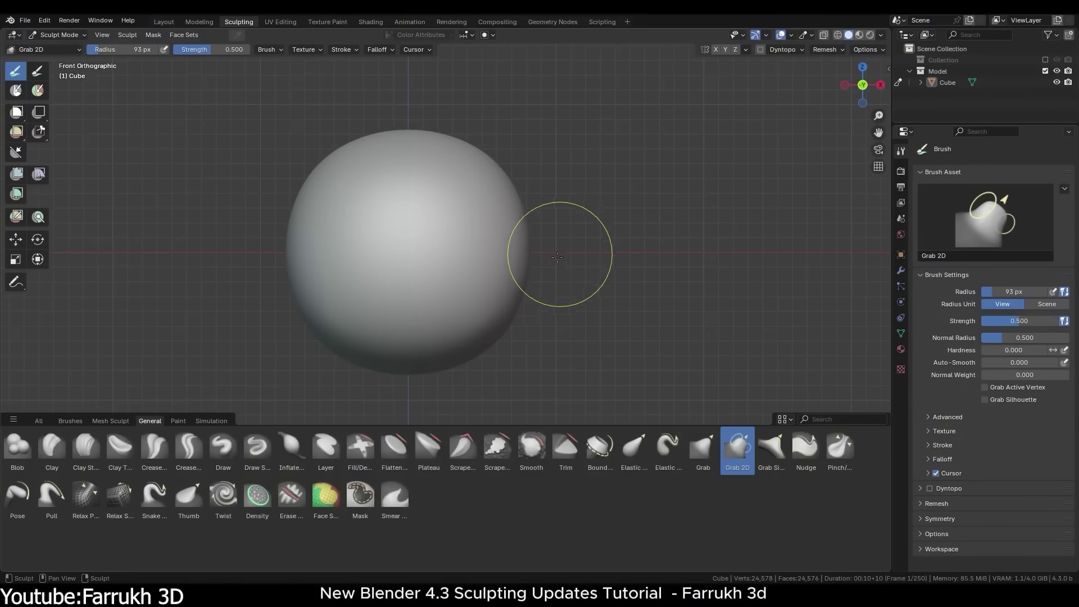
# - Deform the sphere's sides with the Grab 2D brush, and draw its mirrored side tips upward with the Pull brush
pyautogui.moveTo(501, 300); pyautogui.dragTo(429, 289)
pyautogui.hotkey('ctrl', 'z')
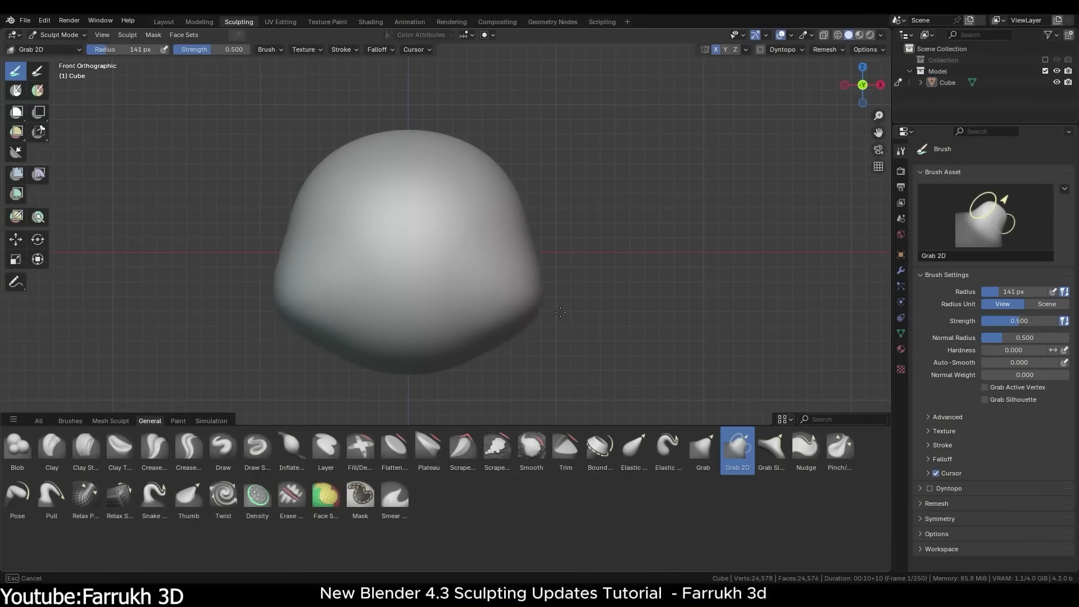
pyautogui.hotkey('ctrl', 'shift', 'z')
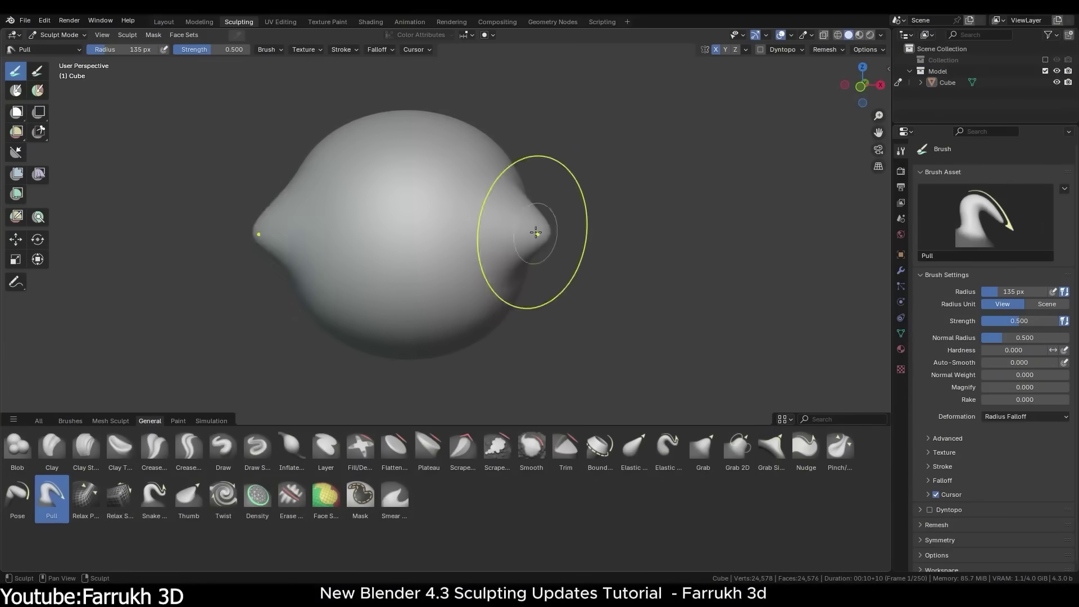
pyautogui.moveTo(534, 228)
pyautogui.mouseDown()
pyautogui.moveTo(518, 167)
pyautogui.moveTo(511, 181)
pyautogui.mouseUp()
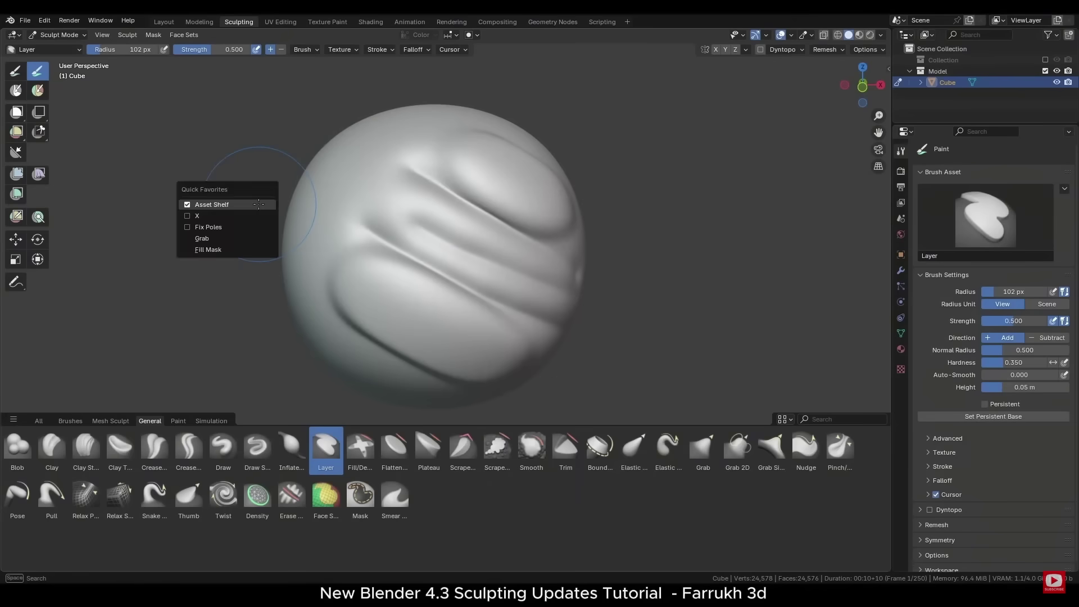
# - Hide the asset shelf and stretch the sphere with the Elastic Snake Hook brush chosen through the sculpt brush pie menu
pyautogui.click(258, 203)
pyautogui.press('w')
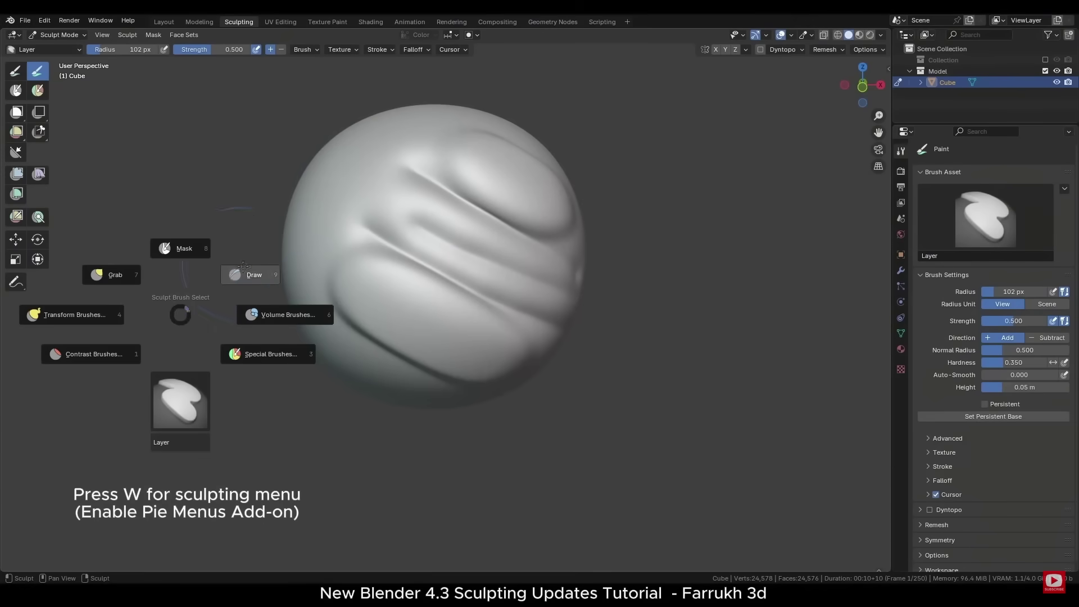
pyautogui.click(200, 405)
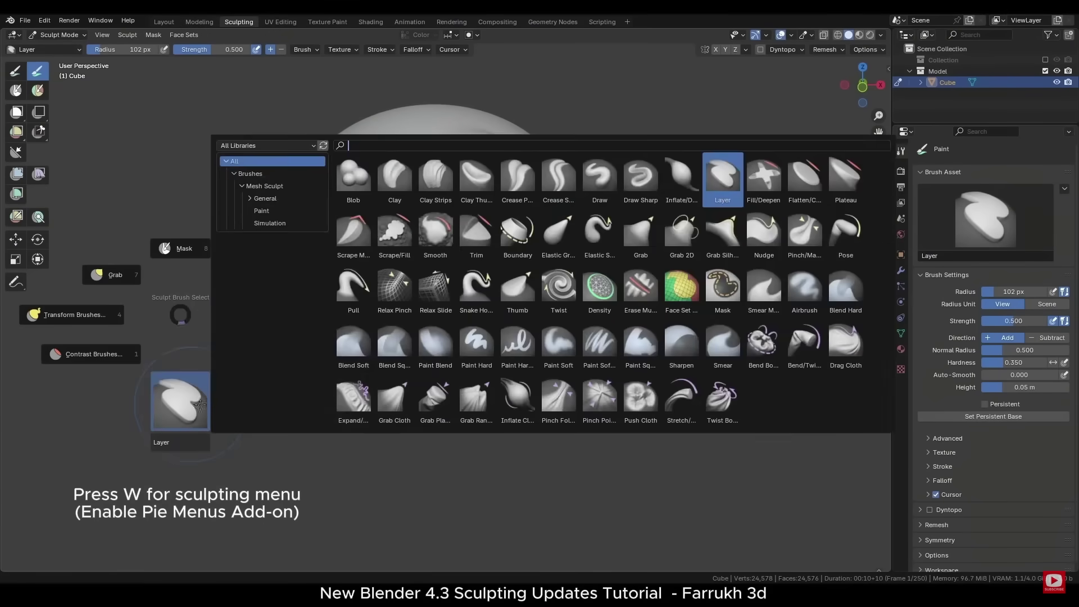
pyautogui.click(563, 236)
pyautogui.moveTo(558, 277); pyautogui.dragTo(731, 394)
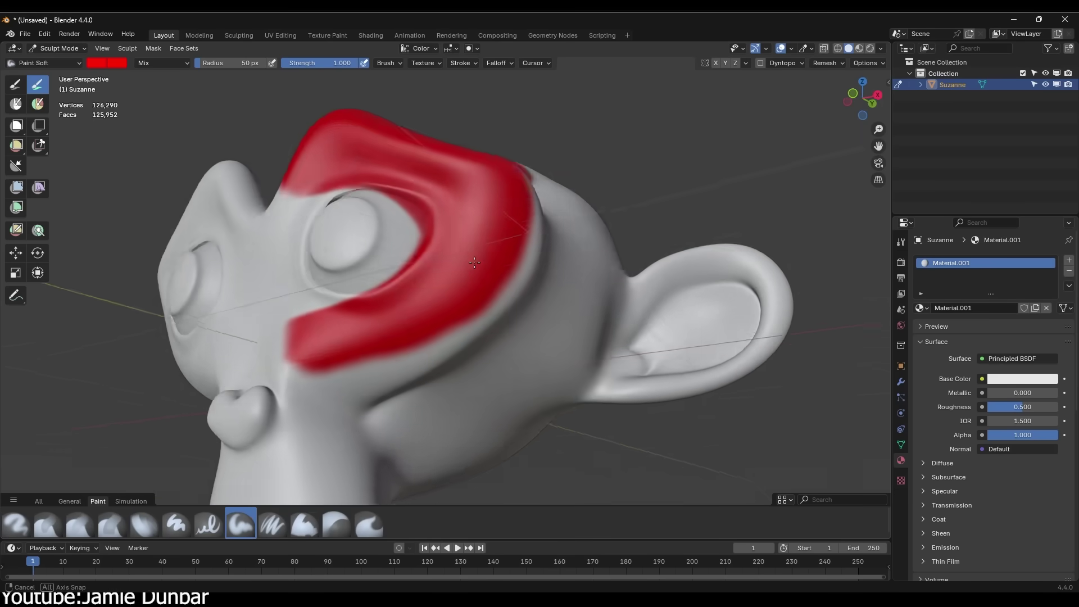
# - Paint Suzanne's eye area red and soften the paint's edge beside the nose with the Blend Soft brush
pyautogui.moveTo(490, 264); pyautogui.dragTo(435, 205, button='middle')
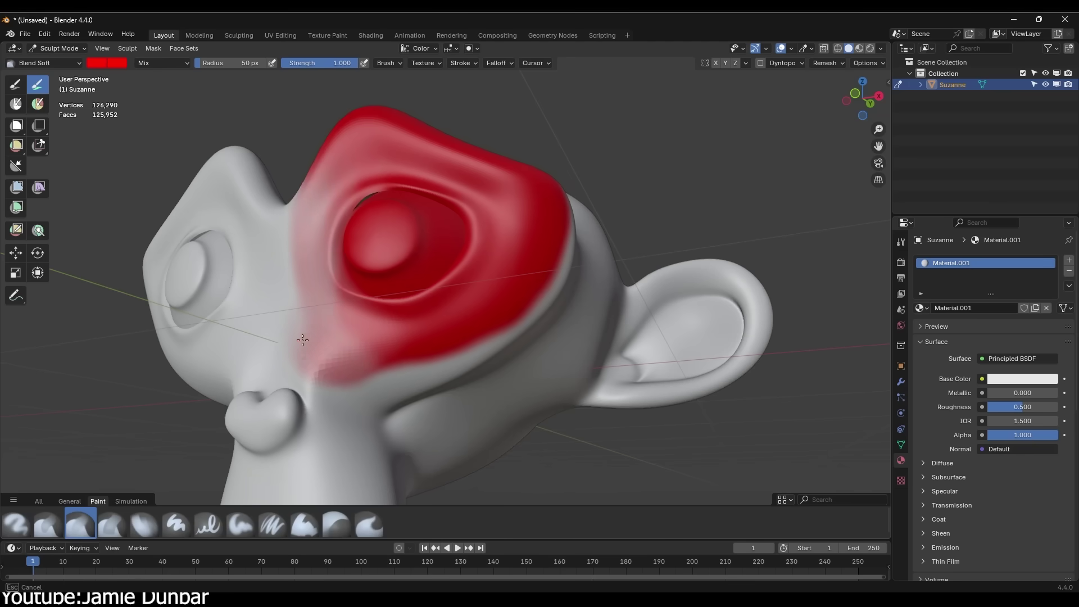
pyautogui.moveTo(322, 318); pyautogui.dragTo(468, 264, button='middle')
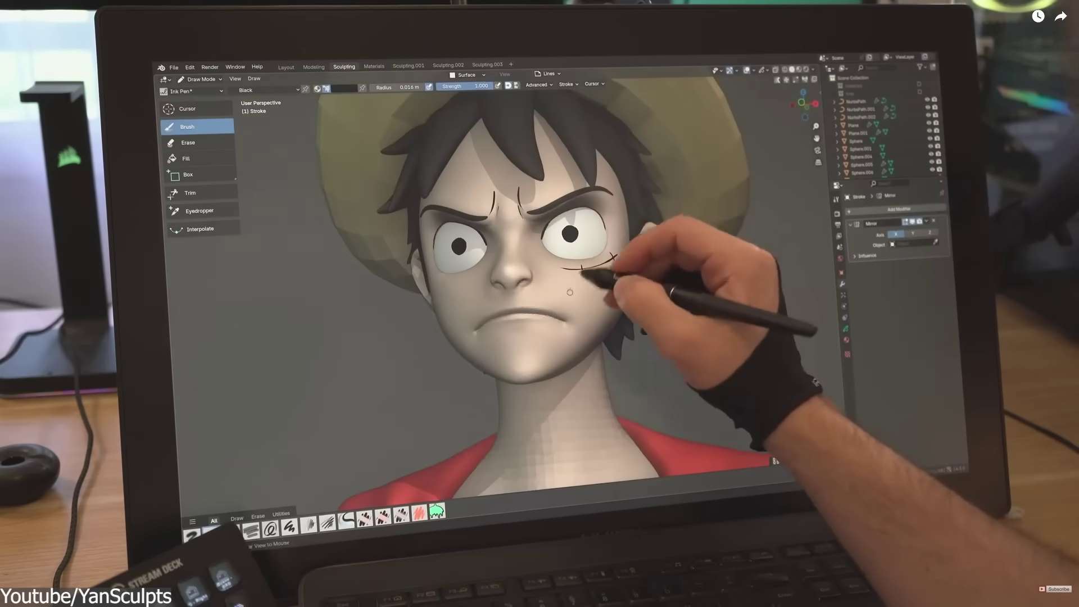
# - Draw a black mouth line across the straw-hat character's face with the Ink Pen brush in front view
pyautogui.press('KP_1')
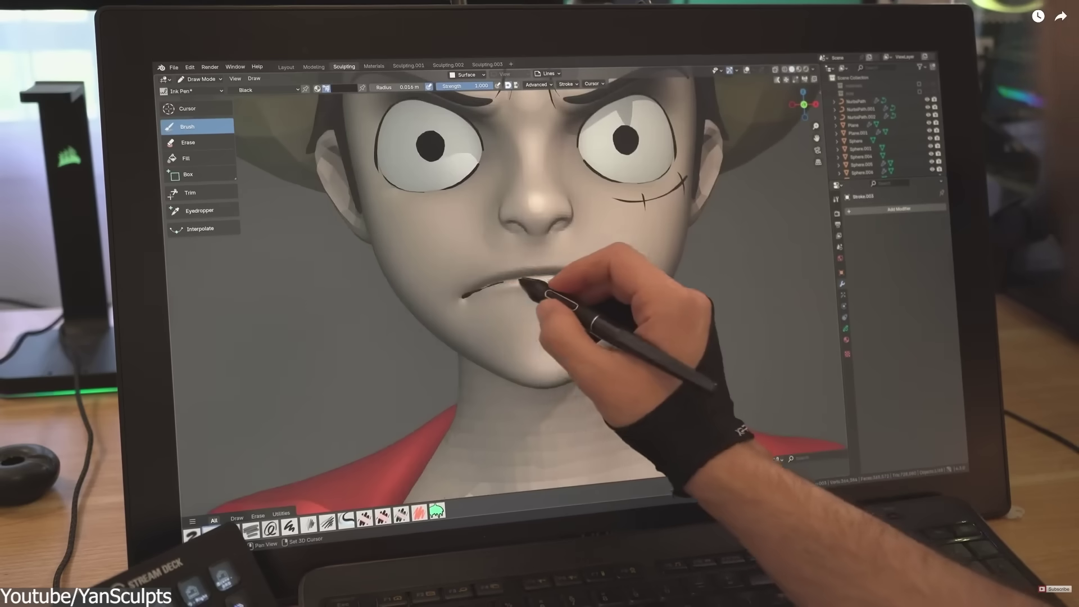
pyautogui.moveTo(464, 298)
pyautogui.mouseDown()
pyautogui.moveTo(495, 283)
pyautogui.moveTo(559, 284)
pyautogui.moveTo(650, 305)
pyautogui.mouseUp()
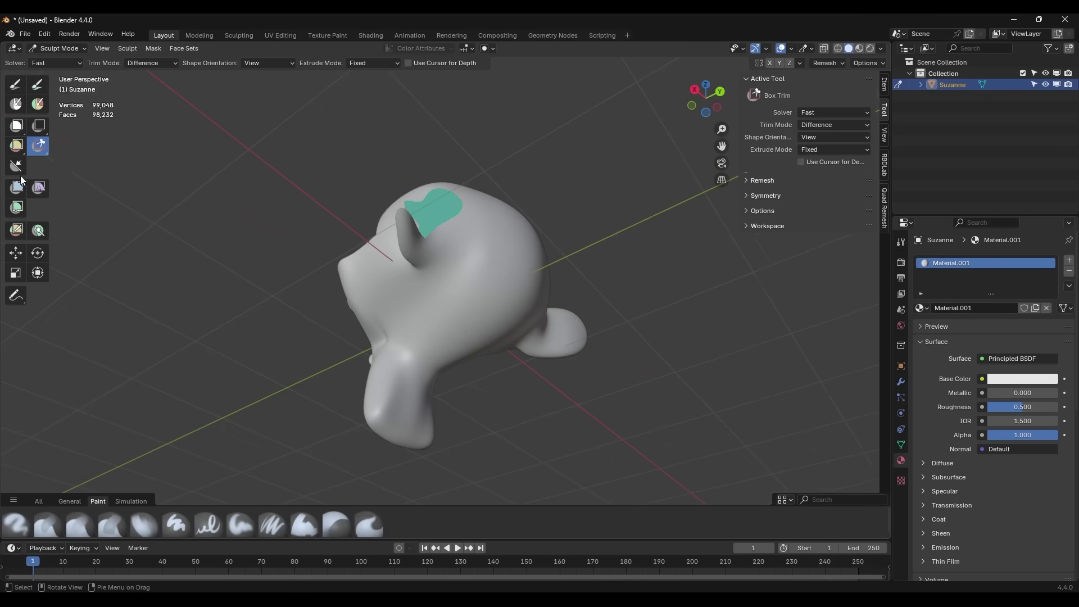
# - Cut pieces out of Suzanne's skull, cheek and muzzle with Lasso Trim in Difference mode
pyautogui.moveTo(38, 145); pyautogui.dragTo(84, 172)
pyautogui.moveTo(479, 168)
pyautogui.mouseDown()
pyautogui.moveTo(566, 181)
pyautogui.moveTo(504, 288)
pyautogui.moveTo(625, 295)
pyautogui.mouseUp()
pyautogui.moveTo(626, 295); pyautogui.dragTo(458, 321, button='middle')
pyautogui.moveTo(450, 365); pyautogui.dragTo(463, 426)
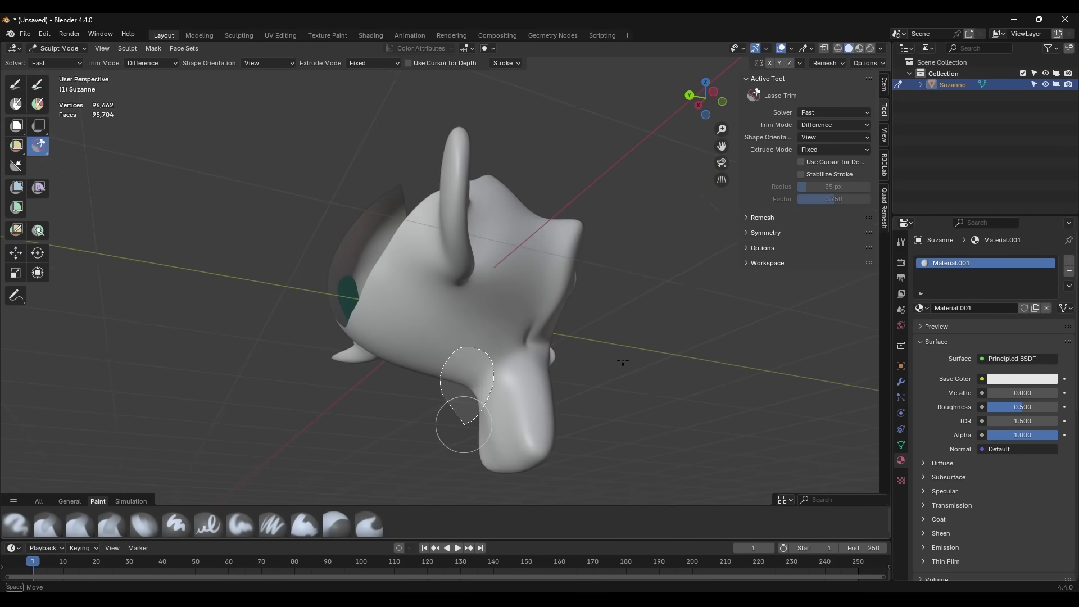
pyautogui.moveTo(597, 339); pyautogui.dragTo(461, 371, button='middle')
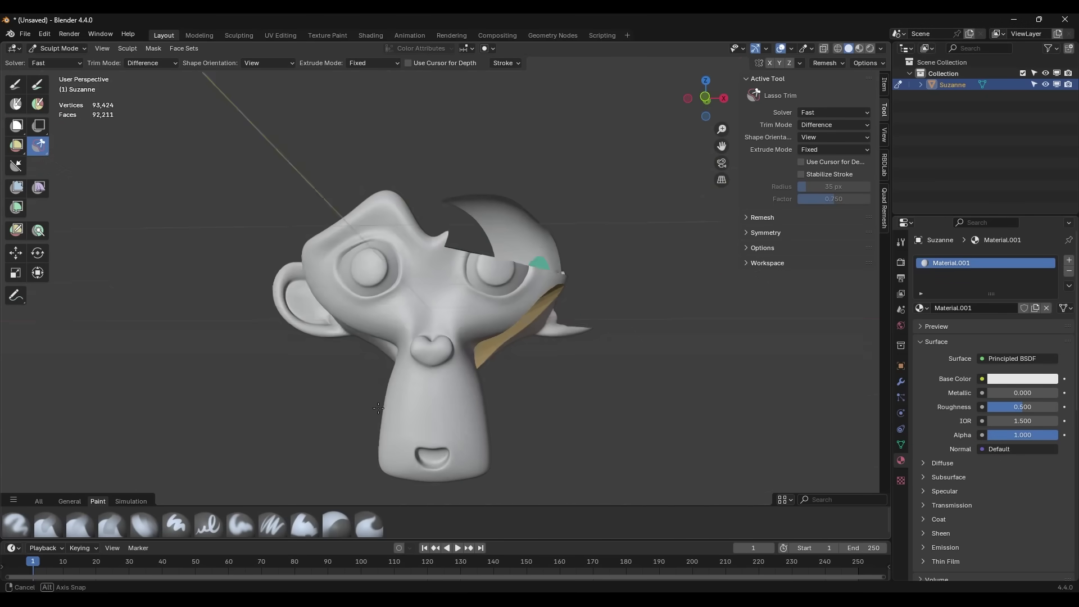
pyautogui.moveTo(444, 430); pyautogui.dragTo(522, 384)
pyautogui.moveTo(522, 385); pyautogui.dragTo(548, 350, button='middle')
# - Undo the last trim cuts on Suzanne
pyautogui.hotkey('ctrl', 'z')
pyautogui.hotkey('ctrl', 'z')
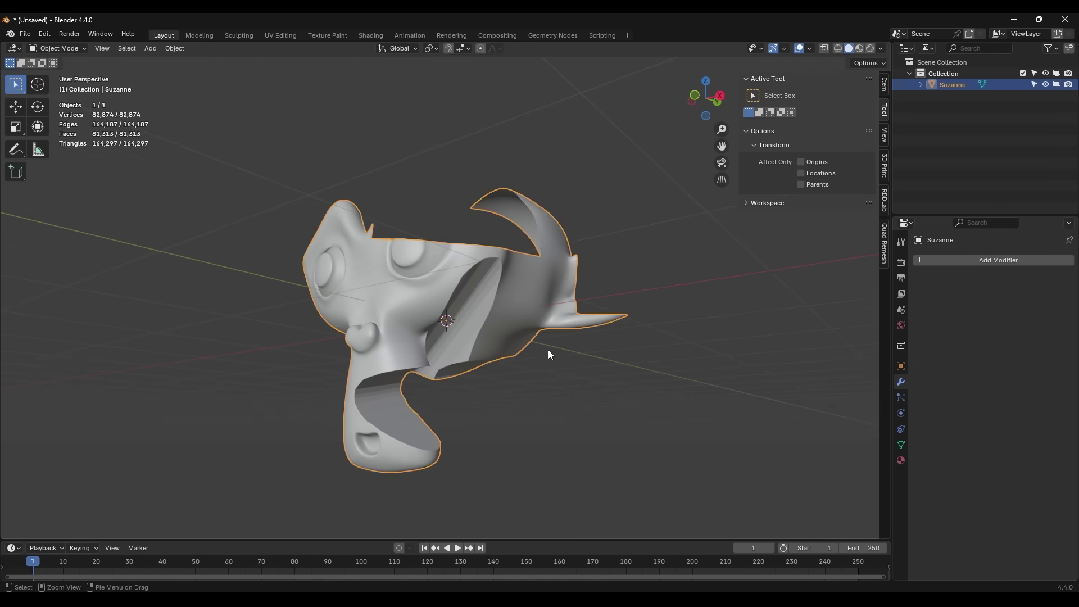
pyautogui.hotkey('ctrl', 'shift', 'z')
pyautogui.hotkey('ctrl', 'z')
pyautogui.hotkey('ctrl', 'z')
pyautogui.hotkey('ctrl', 'z')
pyautogui.moveTo(548, 351); pyautogui.dragTo(574, 375, button='middle')
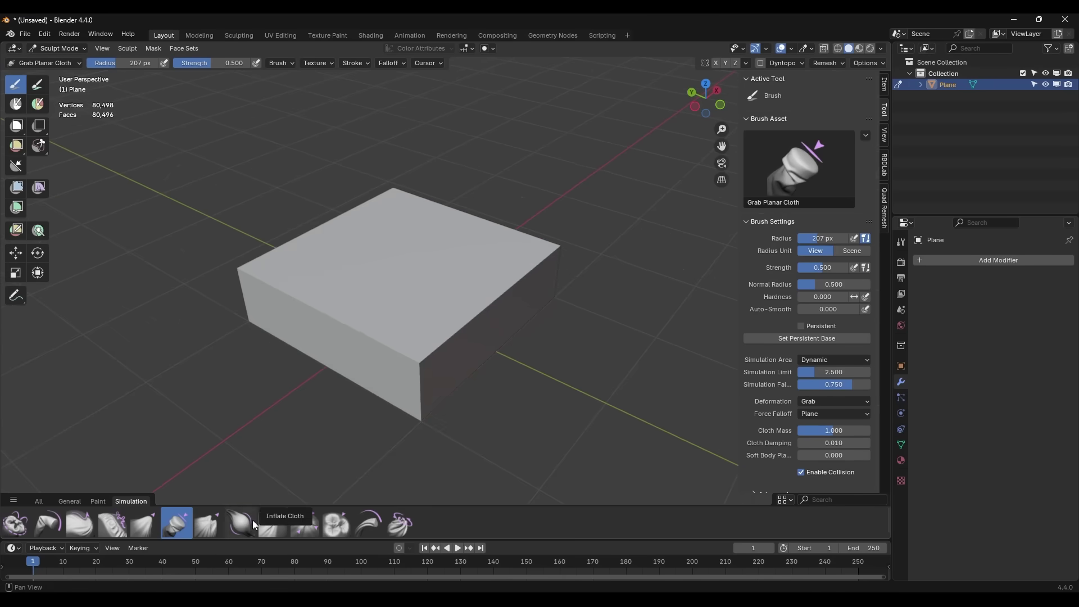
# - Puff up the flat box's corners and top with the Inflate Cloth brush at 0.300 strength
pyautogui.click(254, 525)
pyautogui.moveTo(409, 330); pyautogui.dragTo(441, 328)
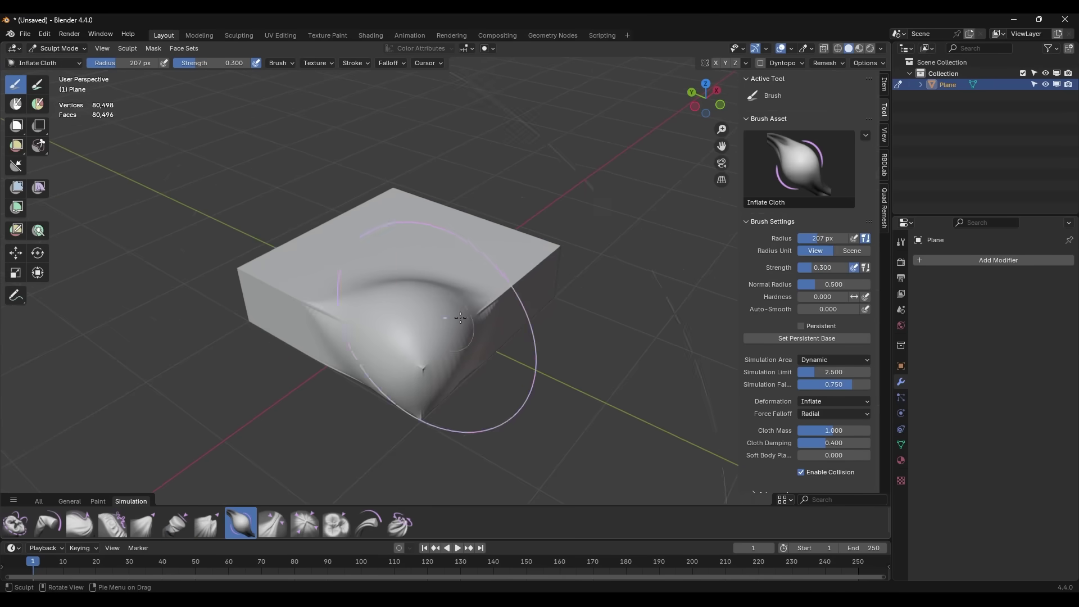
pyautogui.moveTo(373, 236)
pyautogui.mouseDown()
pyautogui.moveTo(272, 261)
pyautogui.moveTo(280, 284)
pyautogui.moveTo(385, 198)
pyautogui.moveTo(383, 186)
pyautogui.mouseUp()
pyautogui.moveTo(383, 185); pyautogui.dragTo(393, 270, button='middle')
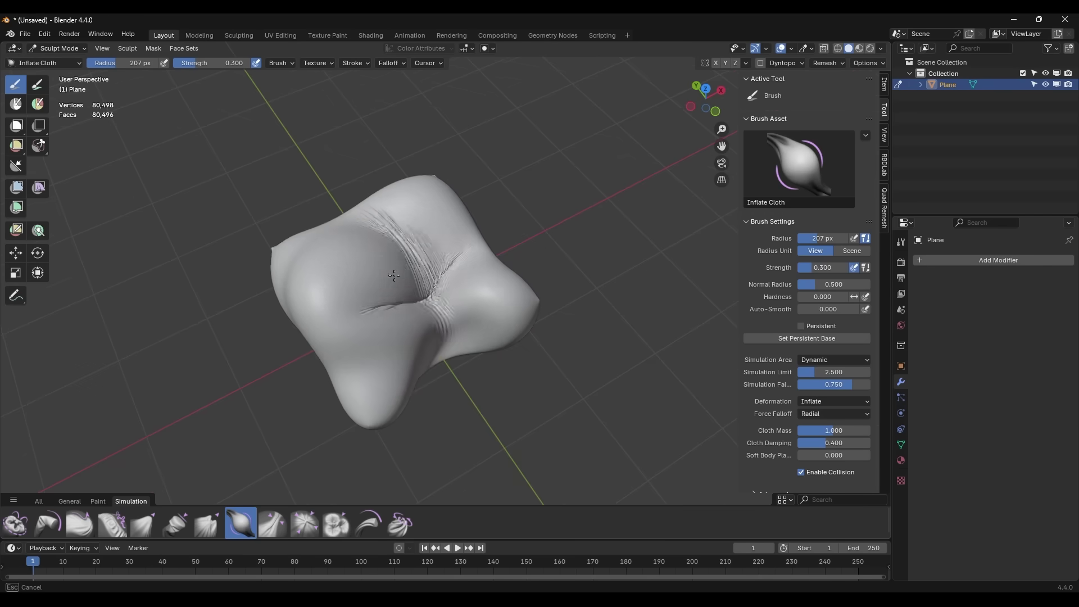
# - Swell the wrinkled cloth shape into large rounded lobes with further Inflate Cloth strokes
pyautogui.moveTo(393, 270)
pyautogui.mouseDown()
pyautogui.moveTo(362, 284)
pyautogui.moveTo(380, 309)
pyautogui.moveTo(489, 287)
pyautogui.moveTo(386, 328)
pyautogui.moveTo(456, 336)
pyautogui.mouseUp()
pyautogui.moveTo(456, 336); pyautogui.dragTo(410, 273, button='middle')
pyautogui.moveTo(432, 285)
pyautogui.mouseDown()
pyautogui.moveTo(459, 288)
pyautogui.moveTo(469, 307)
pyautogui.mouseUp()
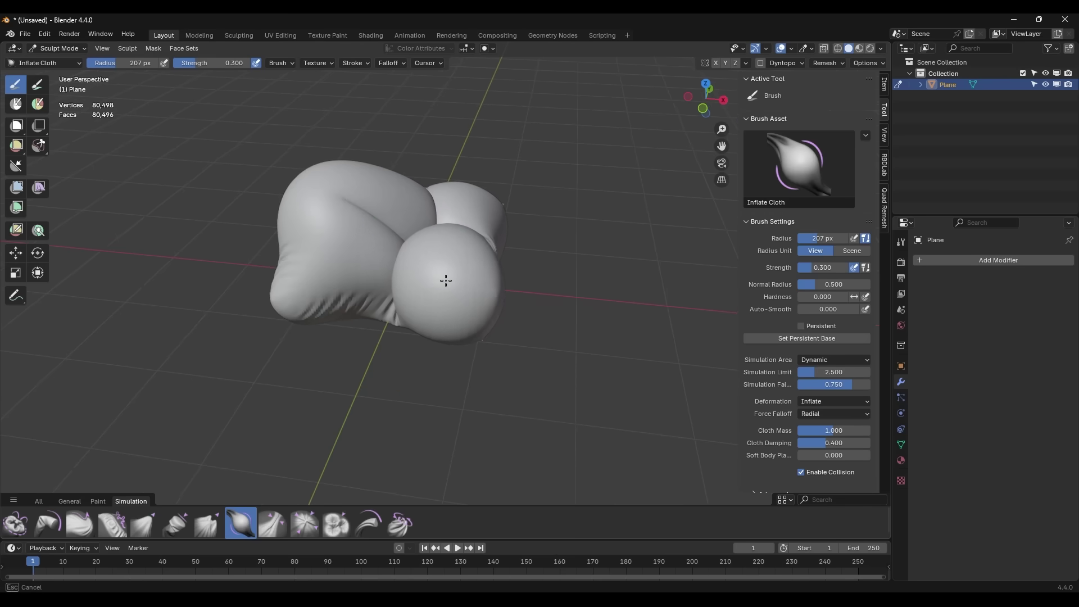
pyautogui.moveTo(444, 254)
pyautogui.mouseDown()
pyautogui.moveTo(468, 272)
pyautogui.moveTo(449, 311)
pyautogui.moveTo(371, 279)
pyautogui.mouseUp()
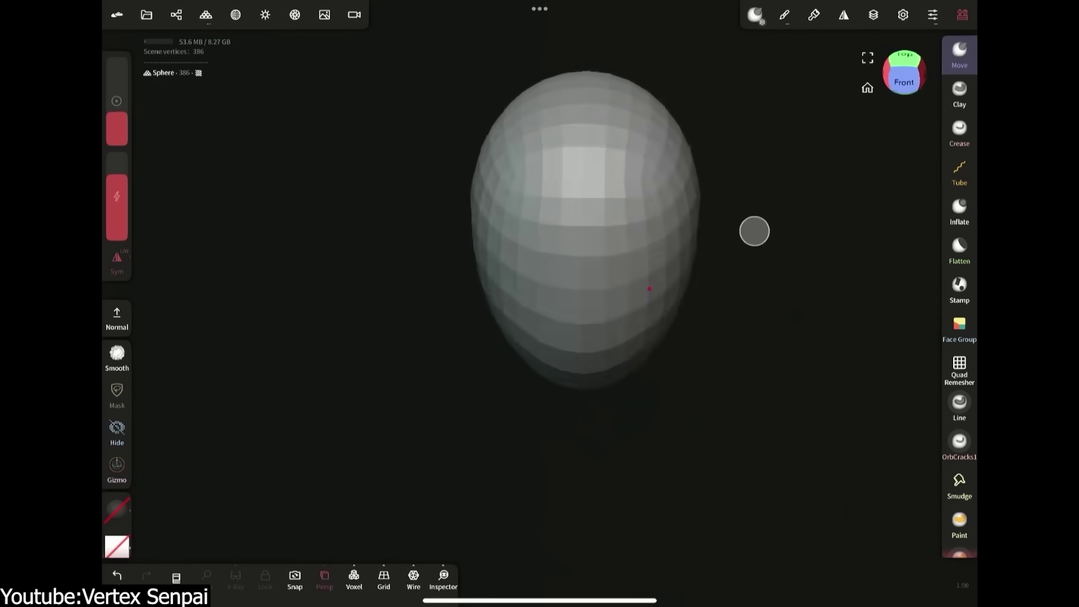
# - In Nomad Sculpt, shape the sphere into a head profile with the Move brush from the Right view
pyautogui.click(904, 73)
pyautogui.moveTo(117, 111); pyautogui.dragTo(117, 119)
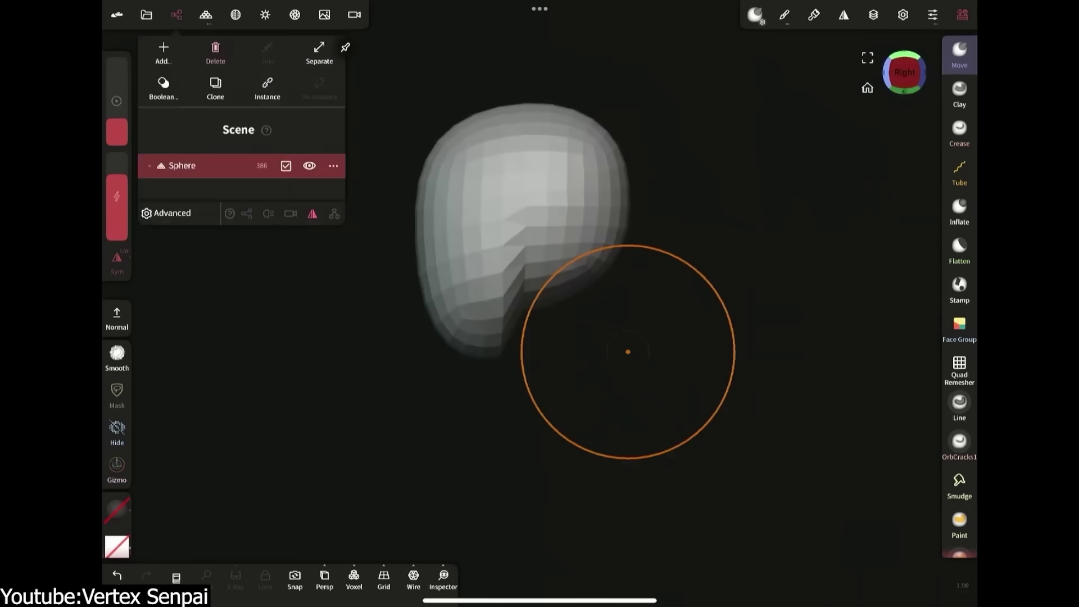
# - Add a cylinder primitive beneath the head and position it as the neck with the Gizmo
pyautogui.click(164, 47)
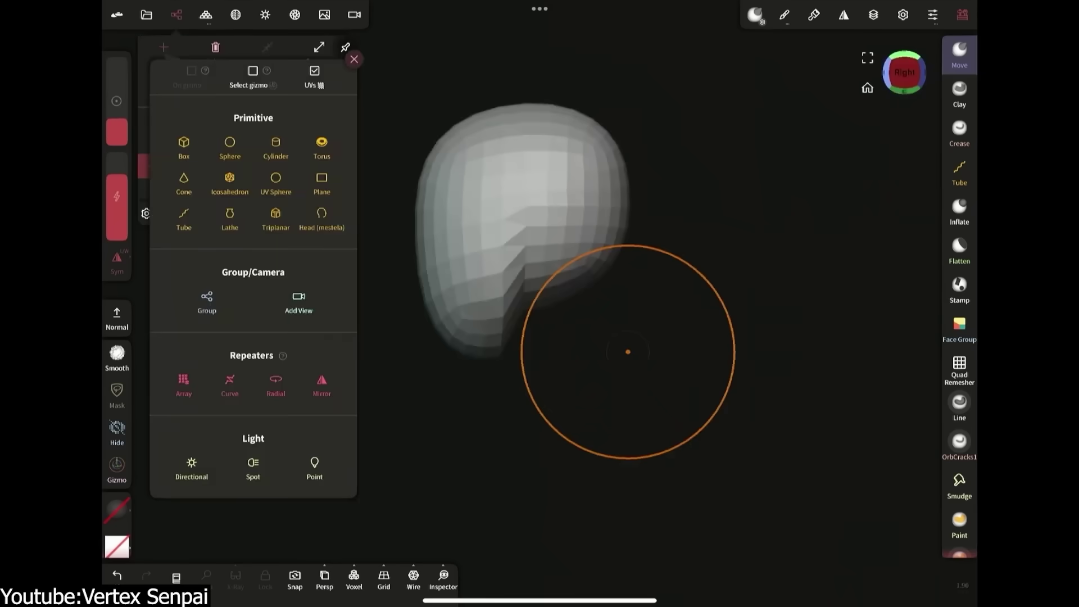
pyautogui.click(275, 146)
pyautogui.moveTo(692, 342); pyautogui.dragTo(634, 337)
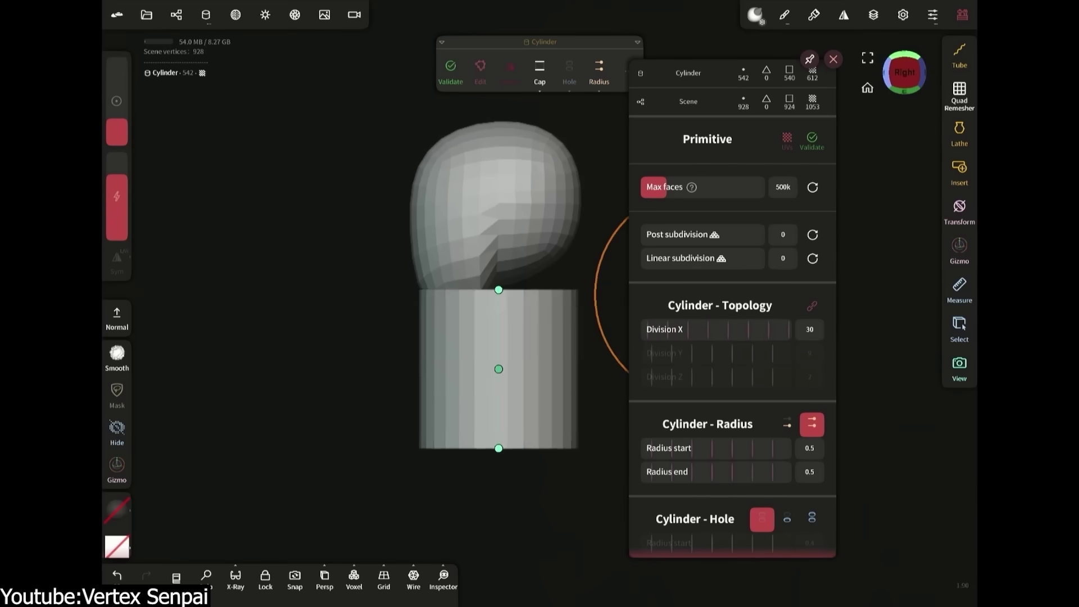
pyautogui.click(729, 313)
pyautogui.moveTo(730, 313); pyautogui.dragTo(622, 325)
pyautogui.click(960, 245)
pyautogui.moveTo(619, 264); pyautogui.dragTo(562, 281)
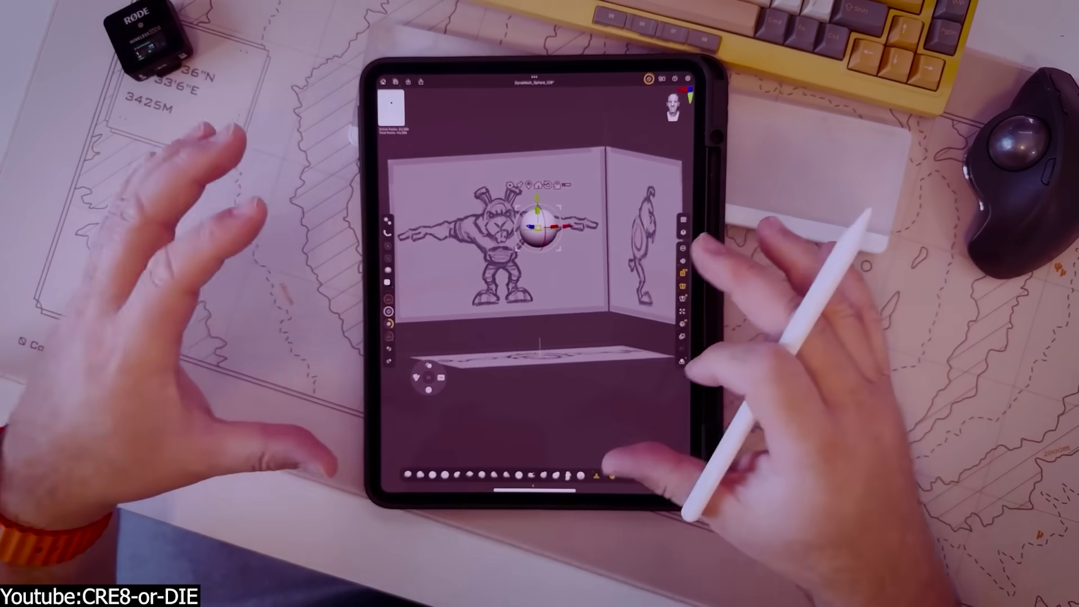
# - Join the selected Sphere and Cylinder into one mesh and adjust its voxel remeshing resolution
pyautogui.click(296, 199)
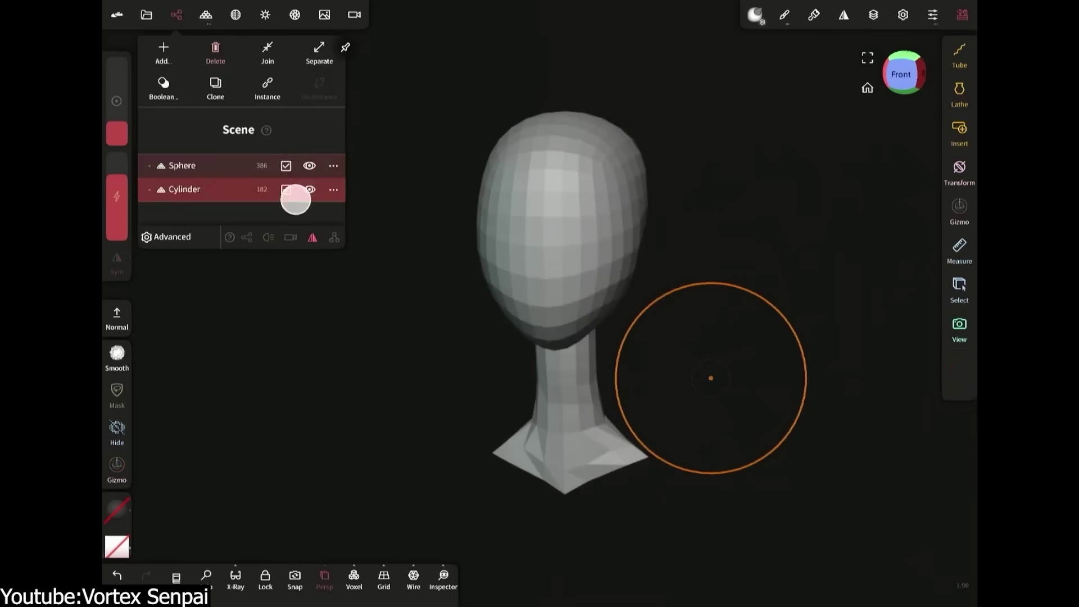
pyautogui.click(268, 51)
pyautogui.click(206, 14)
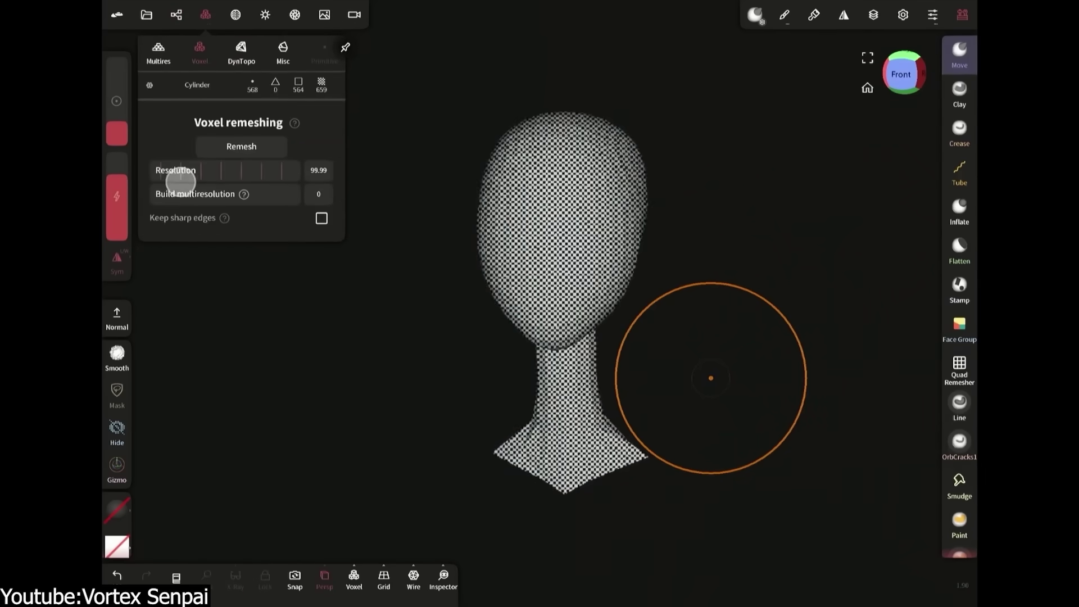
pyautogui.moveTo(178, 176); pyautogui.dragTo(183, 180)
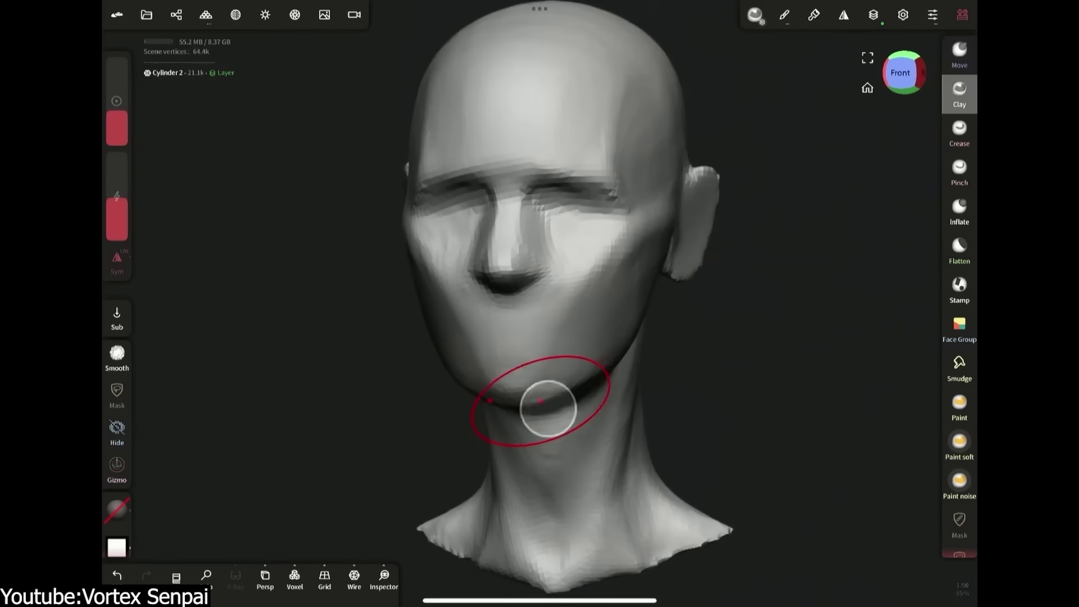
# - Build up the chin and mouth area of the head with Clay strokes and define the lips with the Crease brush
pyautogui.moveTo(787, 360); pyautogui.dragTo(821, 326)
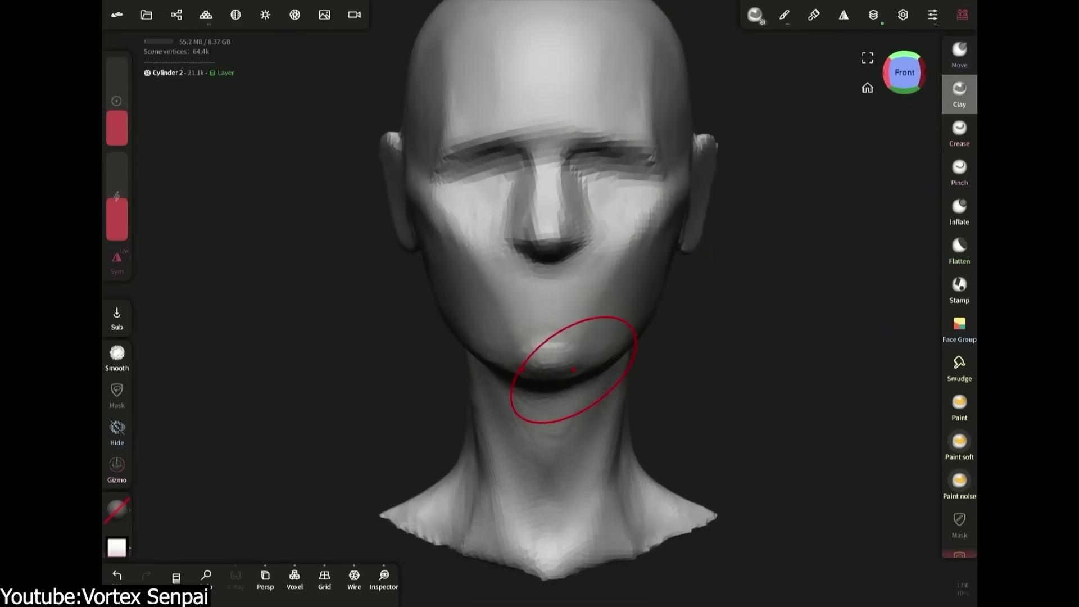
pyautogui.moveTo(519, 381); pyautogui.dragTo(511, 253)
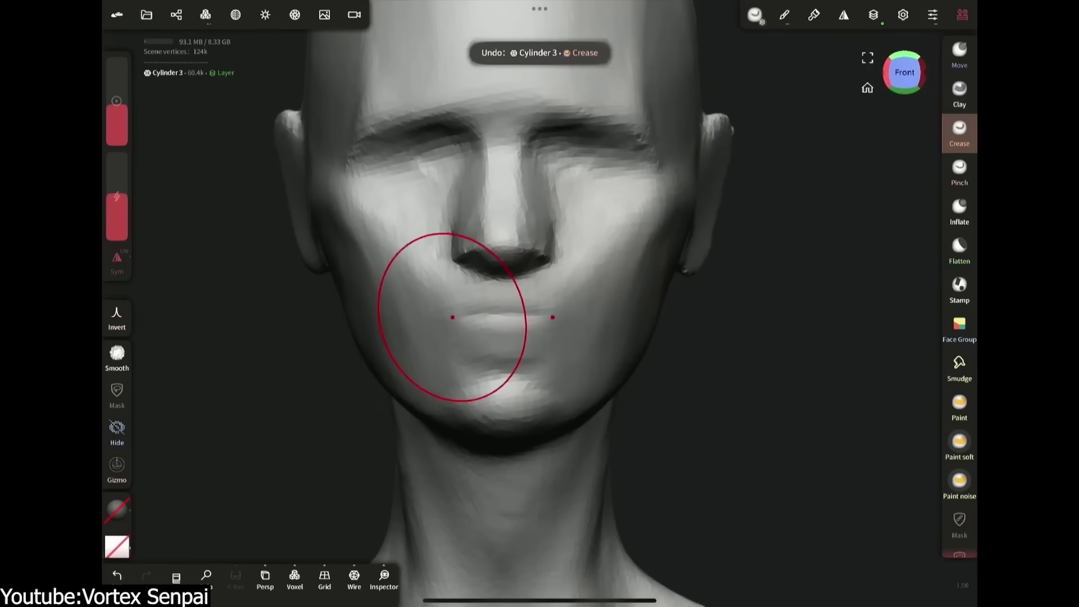
pyautogui.moveTo(446, 338)
pyautogui.mouseDown()
pyautogui.moveTo(427, 330)
pyautogui.moveTo(525, 344)
pyautogui.moveTo(472, 333)
pyautogui.moveTo(540, 332)
pyautogui.mouseUp()
pyautogui.scroll(5, 540, 281)
pyautogui.moveTo(568, 283)
pyautogui.mouseDown()
pyautogui.moveTo(504, 285)
pyautogui.moveTo(559, 281)
pyautogui.moveTo(452, 308)
pyautogui.mouseUp()
pyautogui.scroll(-5, 539, 281)
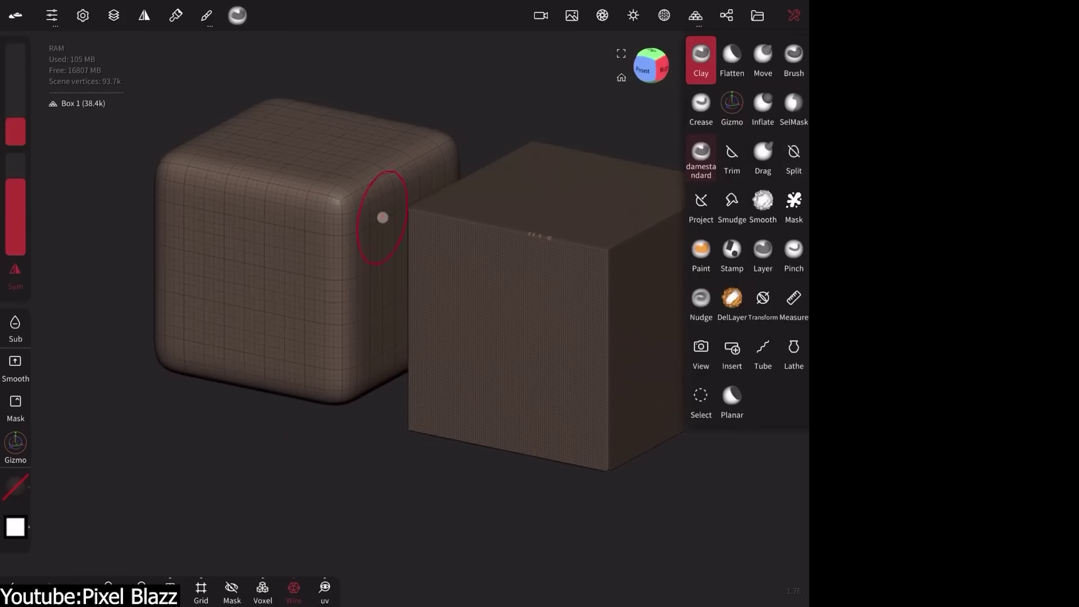
# - From the Front view, voxel-remesh the right box at resolution 96 with sharp edges kept
pyautogui.hotkey('ctrl', 'z')
pyautogui.click(643, 69)
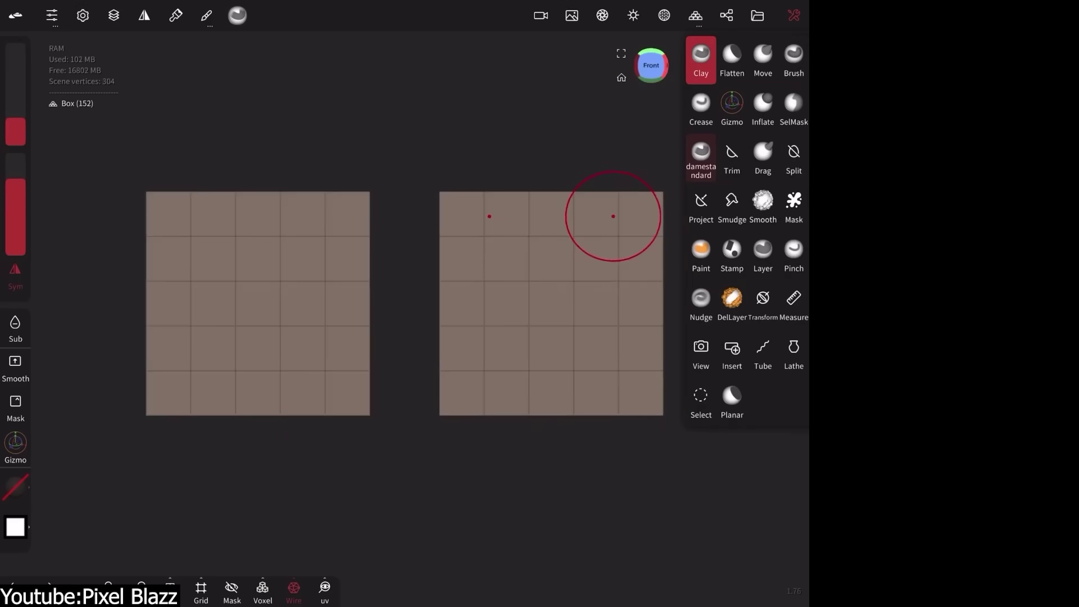
pyautogui.click(695, 15)
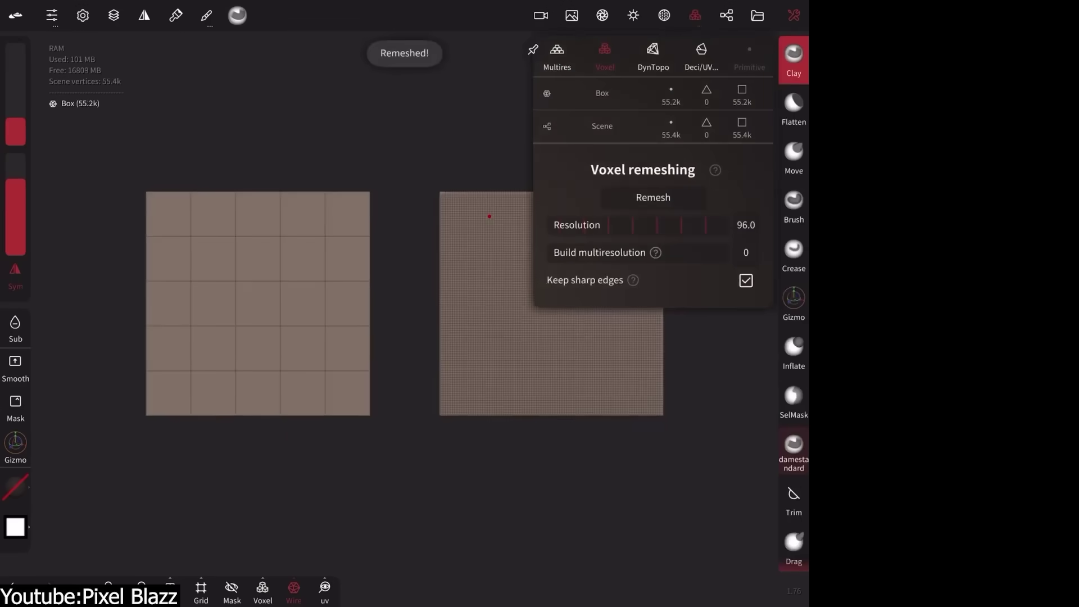
# - Subdivide the left box several times with Multiresolution using linear subdivision
pyautogui.click(351, 227)
pyautogui.click(557, 58)
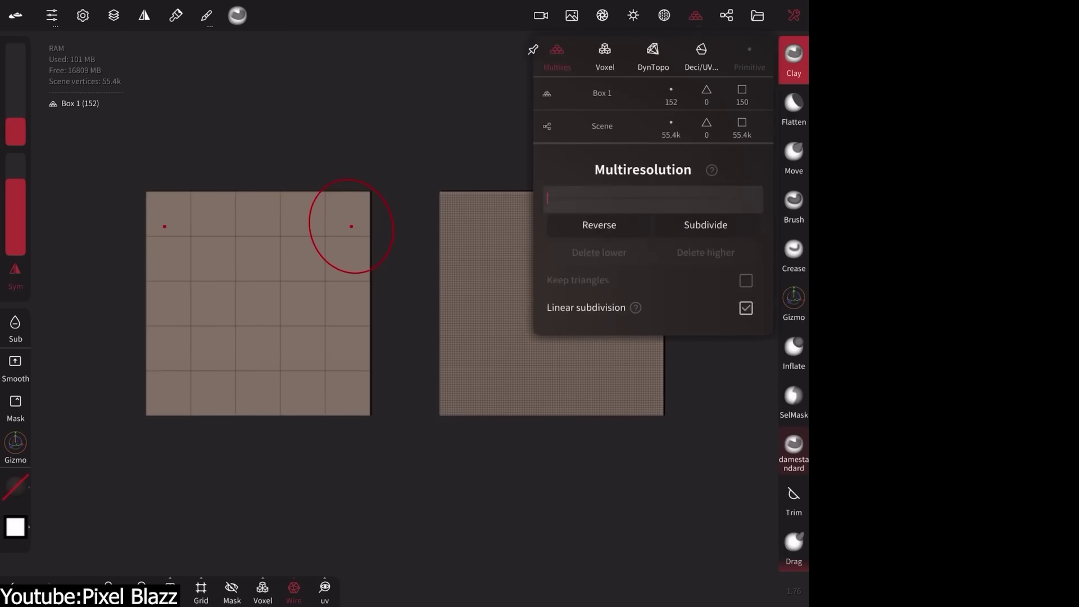
pyautogui.click(706, 225)
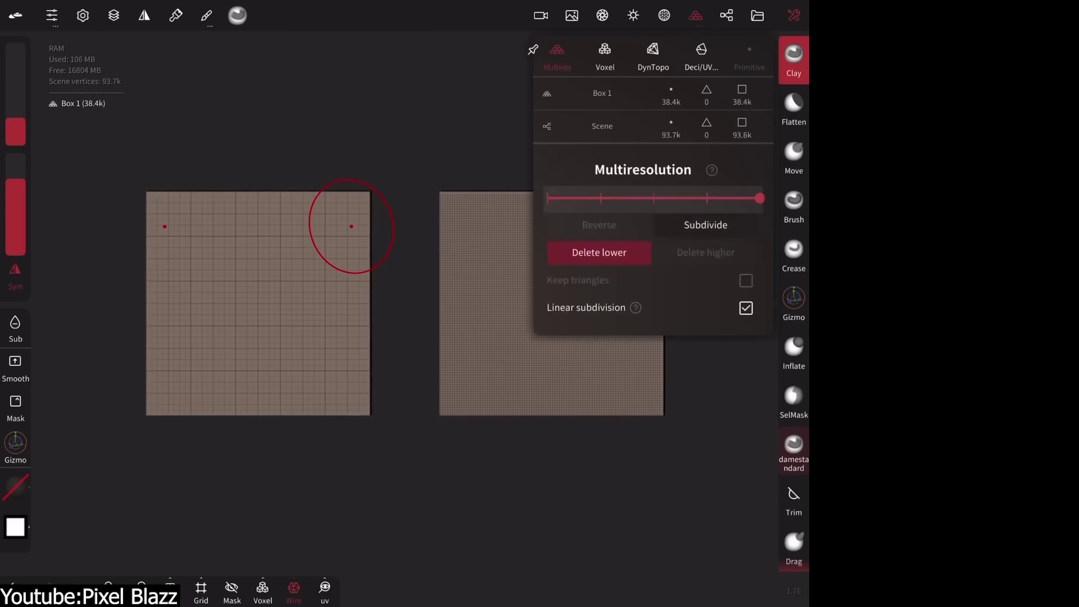
pyautogui.click(605, 56)
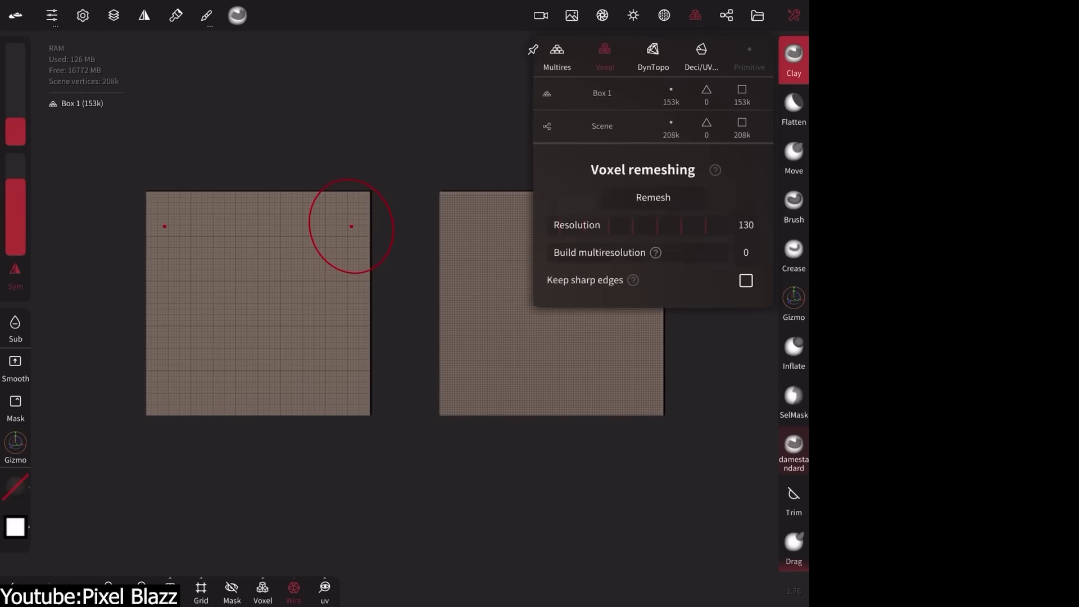
# - Switch to the Brush tool and make a vertical stroke on the voxel-remeshed box
pyautogui.click(794, 56)
pyautogui.click(794, 57)
pyautogui.press('Return')
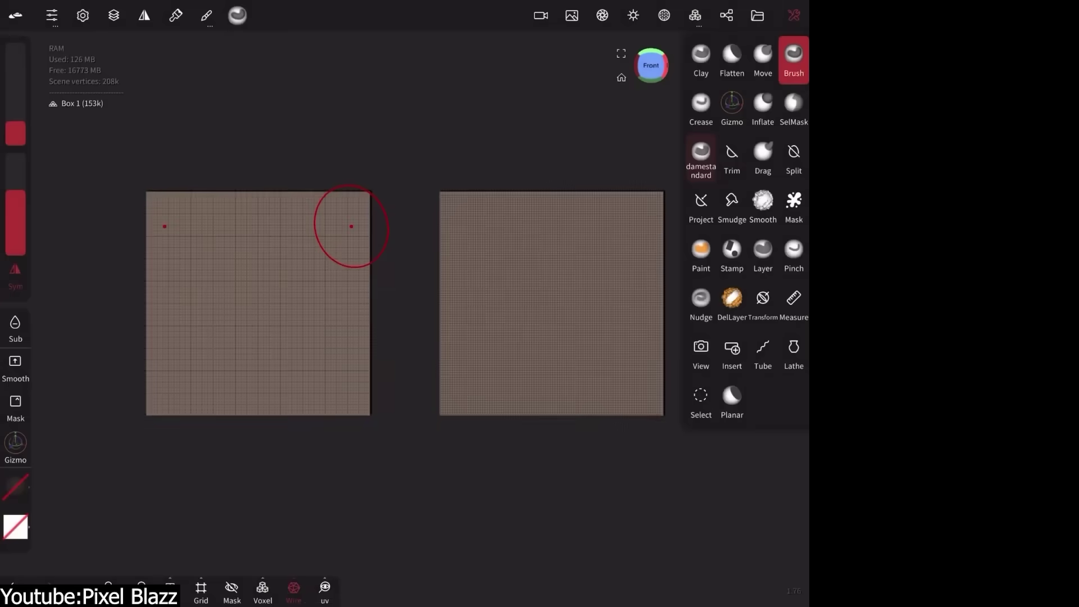
pyautogui.moveTo(567, 243)
pyautogui.mouseDown()
pyautogui.moveTo(552, 265)
pyautogui.moveTo(564, 285)
pyautogui.mouseUp()
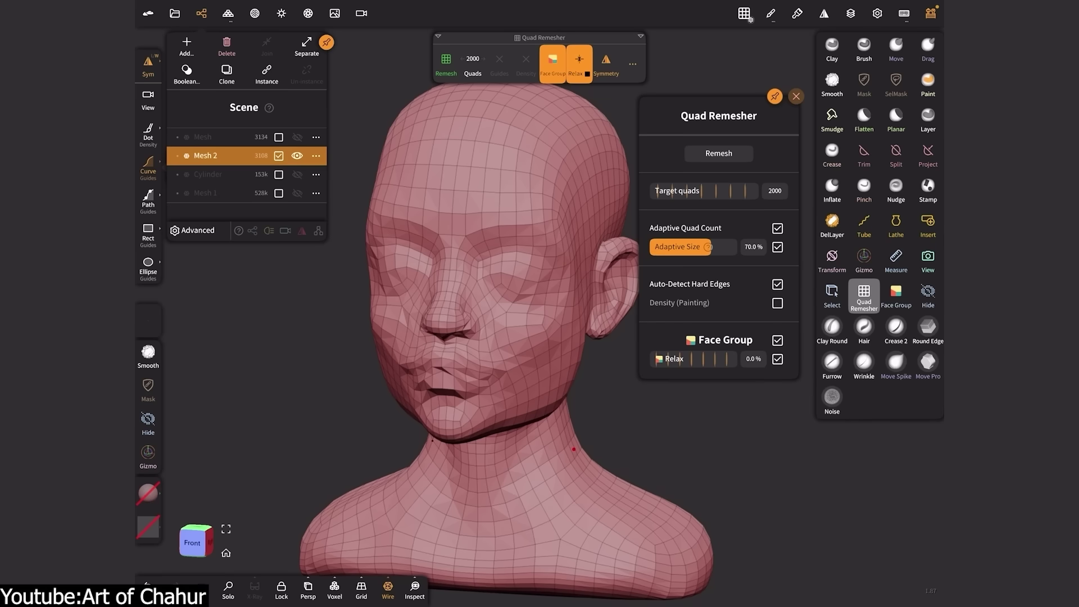
# - Undo the Density and Quad Remesher operations on the Mesh 2 bust
pyautogui.moveTo(573, 449); pyautogui.dragTo(612, 422)
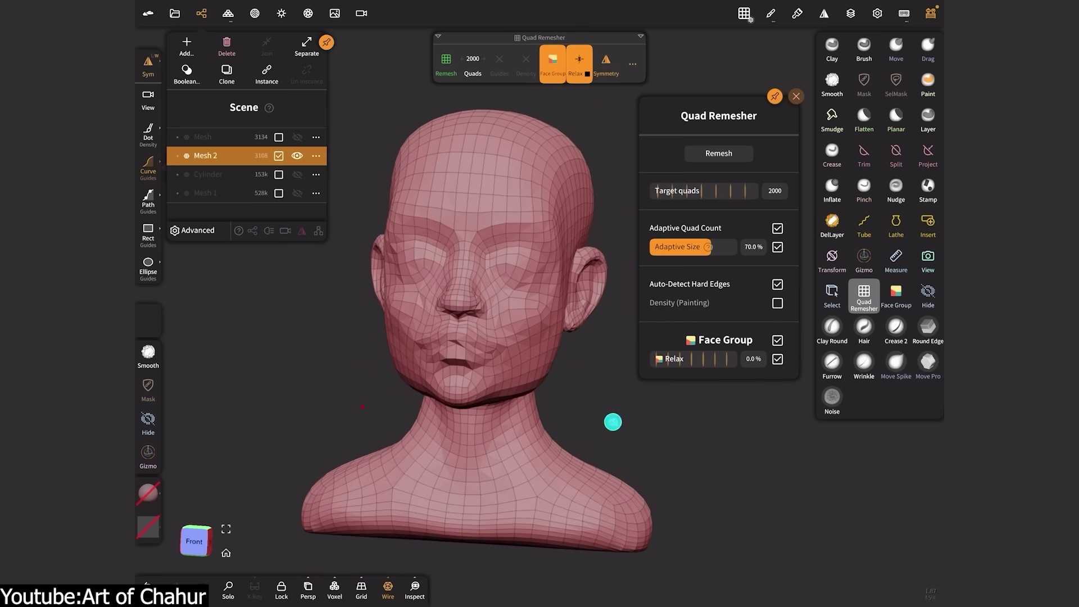
pyautogui.moveTo(627, 464)
pyautogui.mouseDown()
pyautogui.moveTo(703, 433)
pyautogui.moveTo(554, 429)
pyautogui.moveTo(592, 439)
pyautogui.moveTo(554, 449)
pyautogui.moveTo(552, 424)
pyautogui.moveTo(542, 438)
pyautogui.moveTo(621, 423)
pyautogui.moveTo(475, 440)
pyautogui.moveTo(593, 452)
pyautogui.moveTo(566, 464)
pyautogui.mouseUp()
pyautogui.click(146, 583)
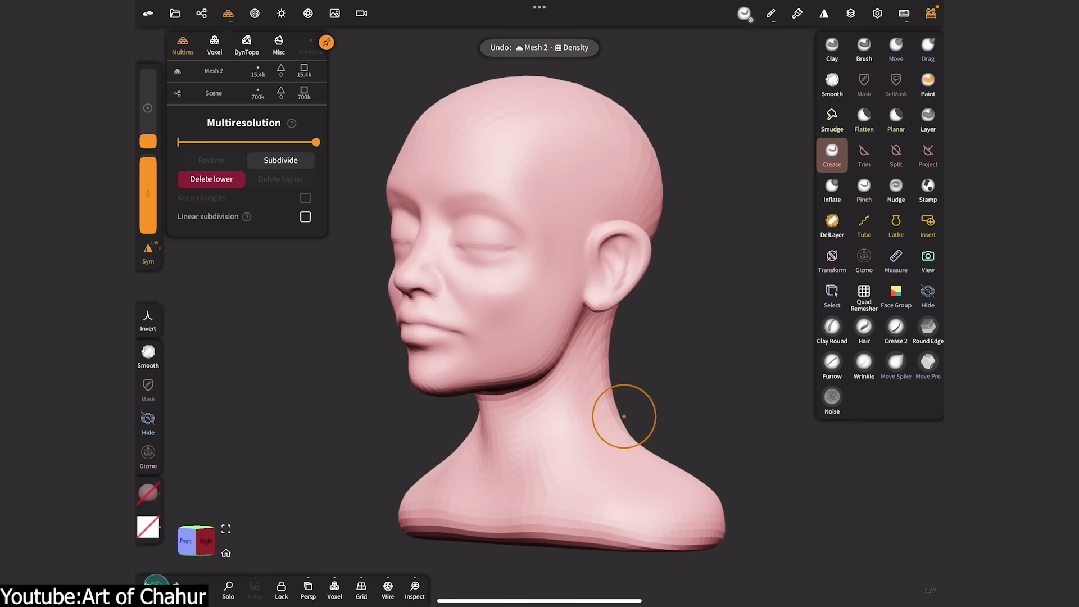
pyautogui.hotkey('ctrl', 'z')
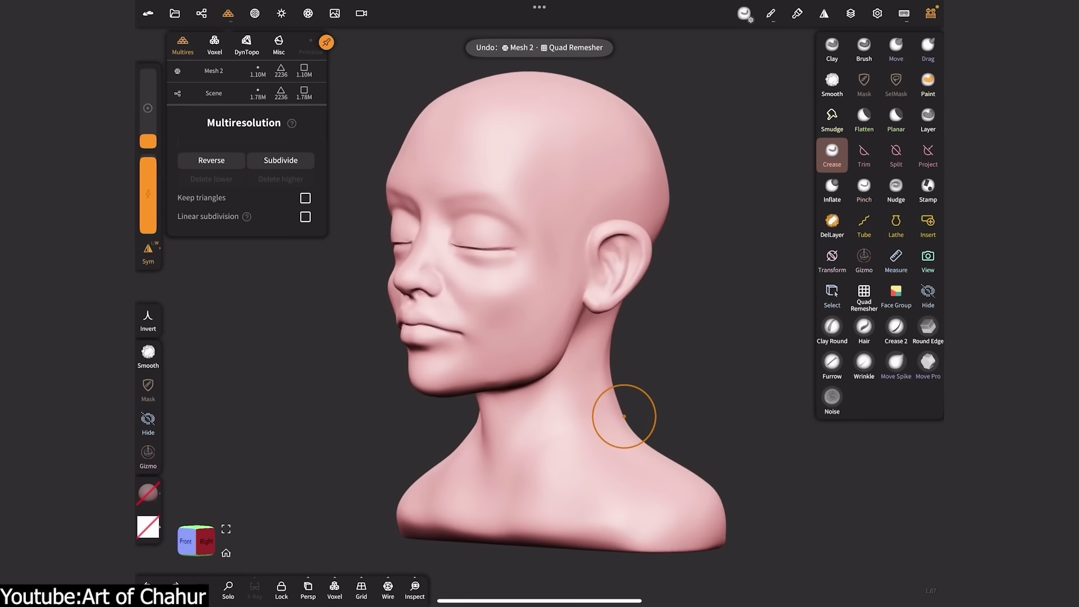
# - Show the wireframe on the dense bust and open its voxel remeshing settings
pyautogui.click(388, 591)
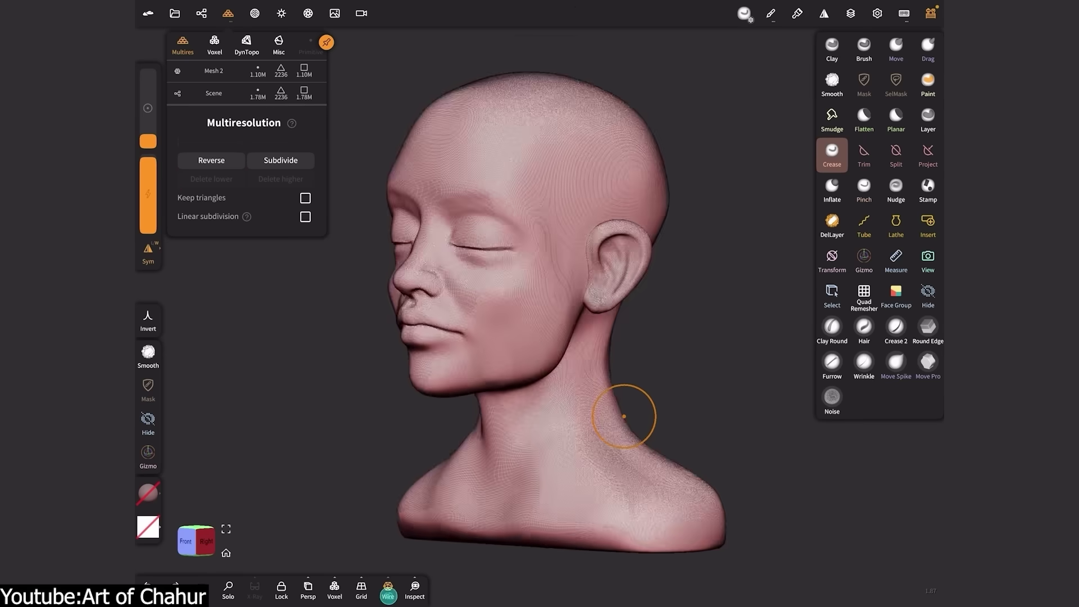
pyautogui.moveTo(624, 416); pyautogui.dragTo(629, 460, button='middle')
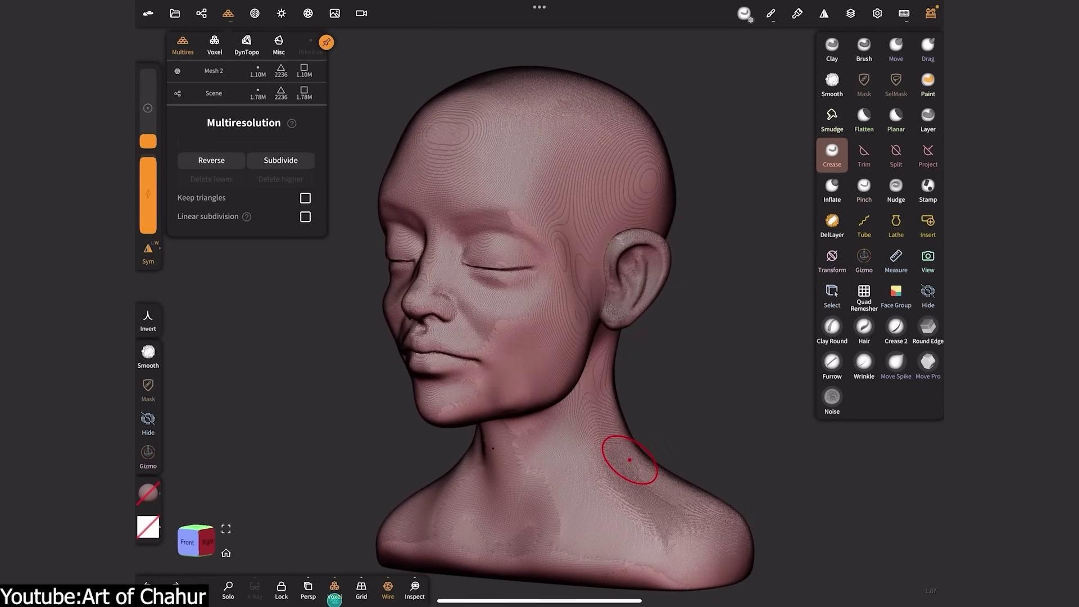
pyautogui.click(334, 594)
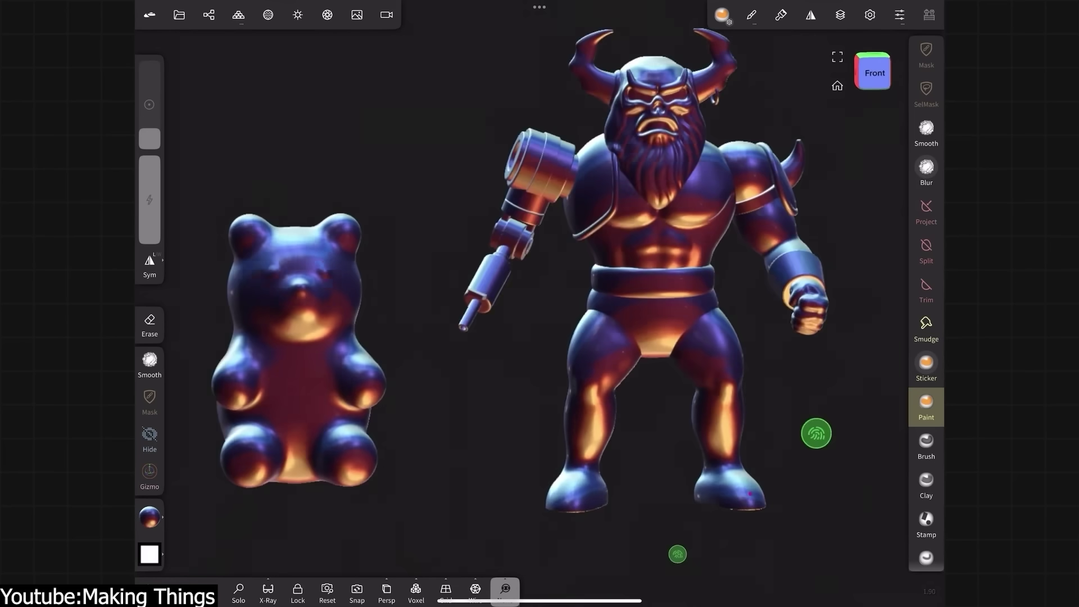
# - Turn off the global MatCap in the shading settings and choose a golden amber matcap for the horned figure
pyautogui.moveTo(677, 554)
pyautogui.mouseDown(button='middle')
pyautogui.moveTo(685, 544)
pyautogui.moveTo(653, 508)
pyautogui.moveTo(651, 525)
pyautogui.moveTo(703, 515)
pyautogui.moveTo(694, 521)
pyautogui.mouseUp(button='middle')
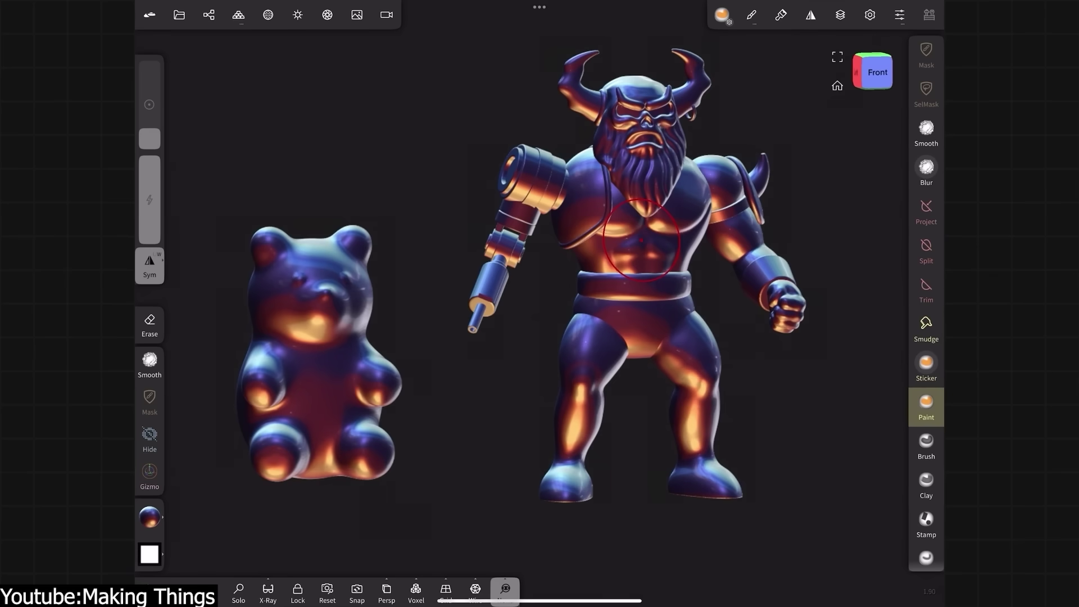
pyautogui.click(298, 15)
pyautogui.click(273, 326)
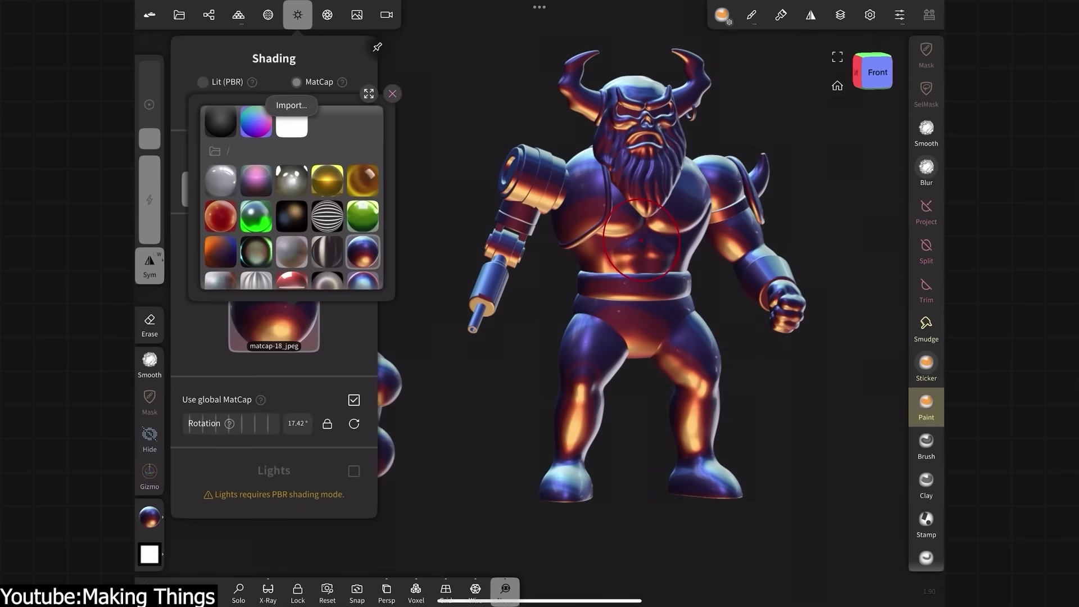
pyautogui.click(392, 94)
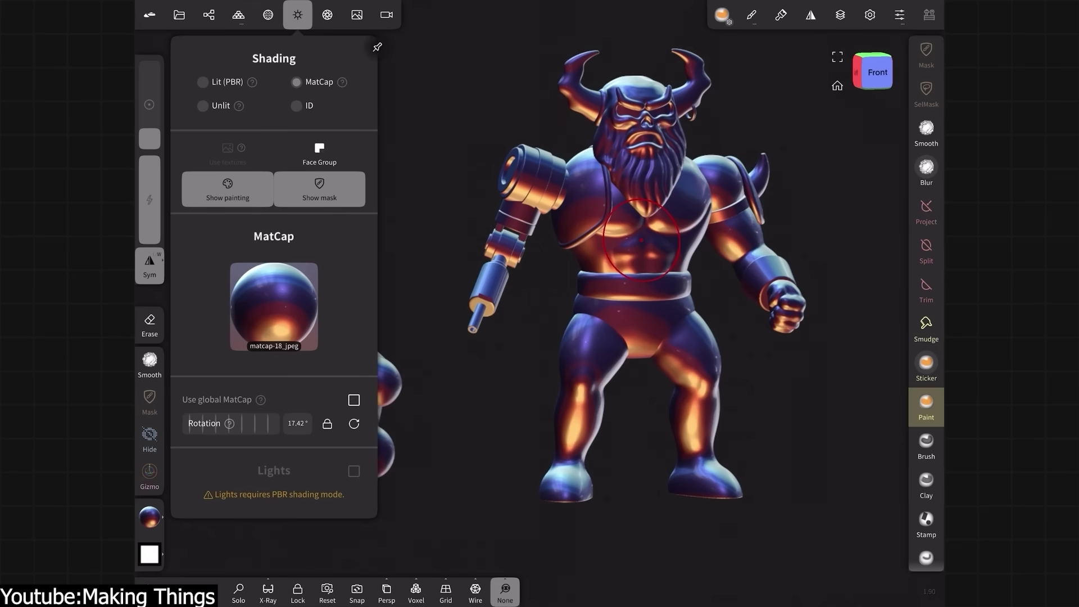
pyautogui.click(286, 309)
pyautogui.click(366, 184)
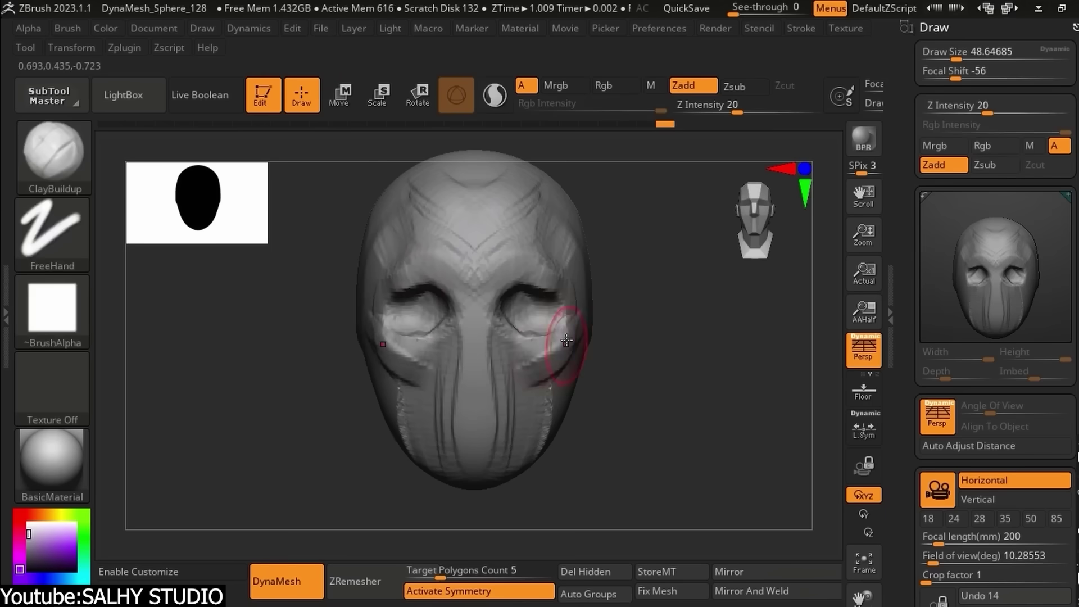
# - In ZBrush, build up the cheeks below the eye sockets with symmetrical ClayBuildup strokes at Z Intensity 20
pyautogui.moveTo(562, 360); pyautogui.dragTo(540, 321)
pyautogui.moveTo(523, 388); pyautogui.dragTo(534, 364)
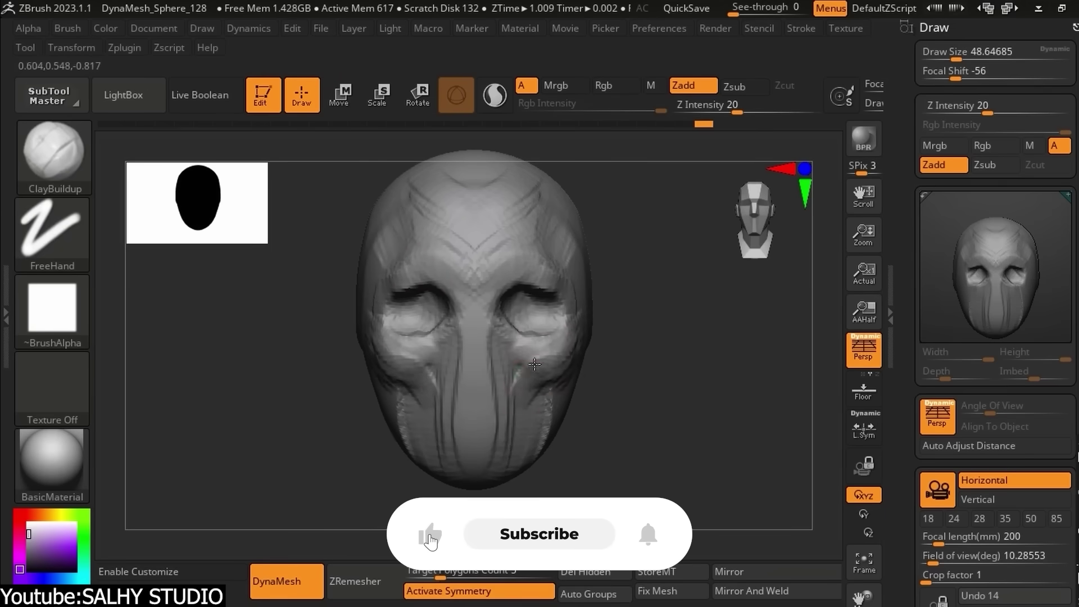